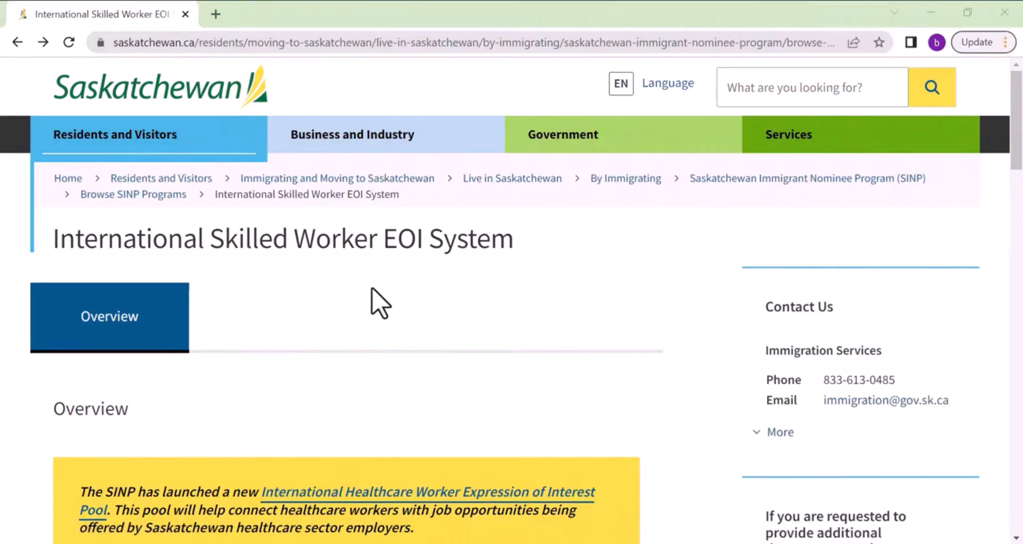
# Scroll down the International Skilled Worker EOI System page.
pyautogui.scroll(-2, 548, 293)
# Follow 'Create an Expression of Interest Profile' through to the SINP online login page.
pyautogui.scroll(-10, 554, 295)
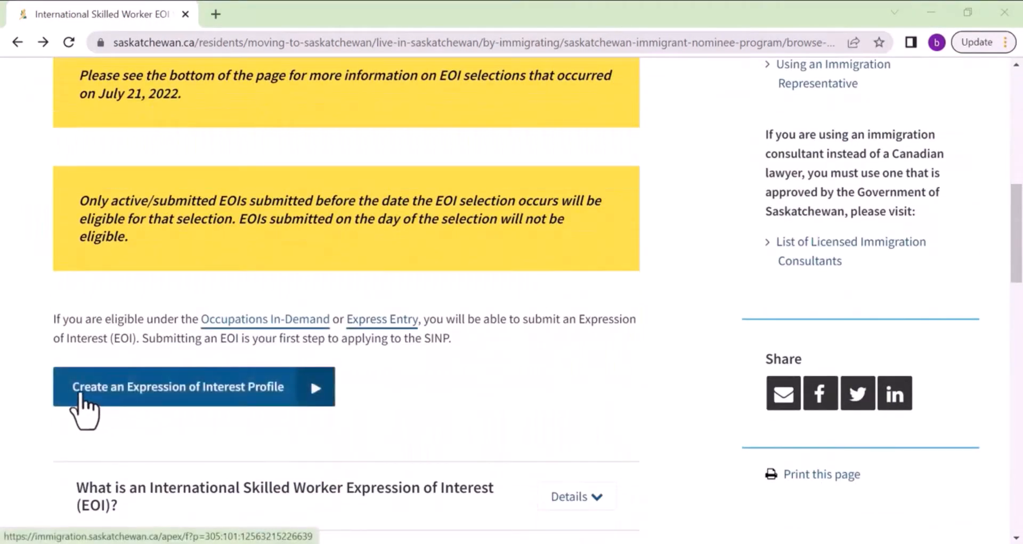
pyautogui.click(147, 389)
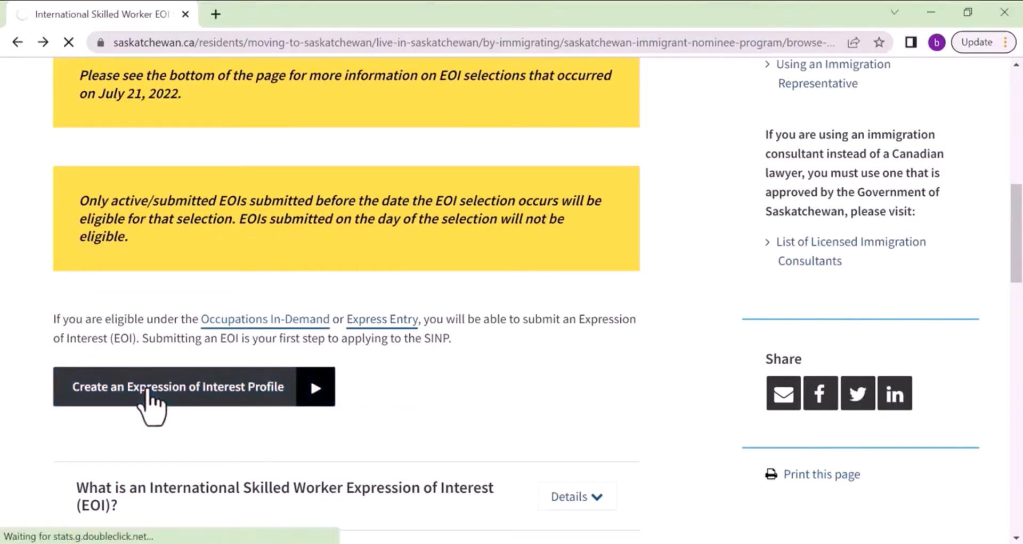
pyautogui.scroll(-4, 454, 397)
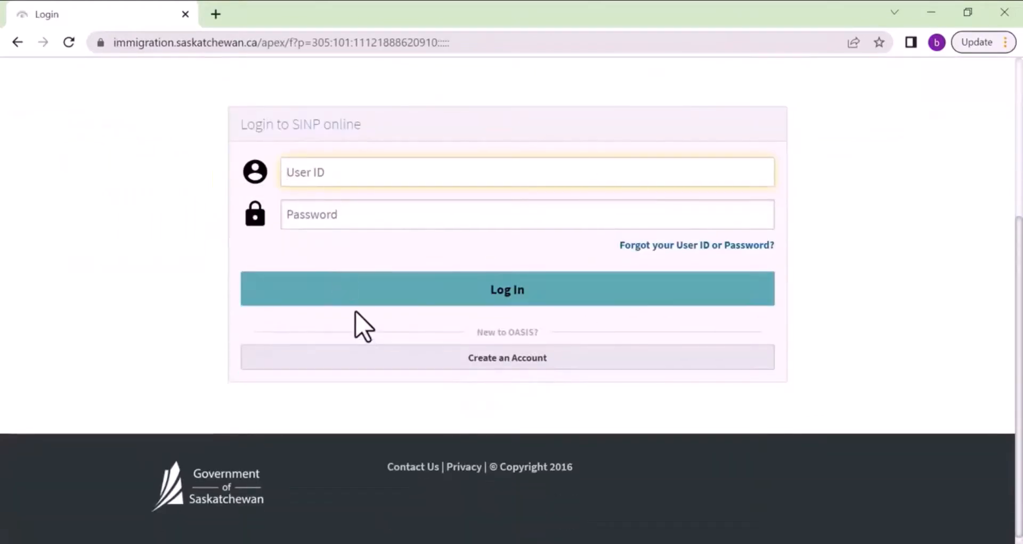
# Create an account of type 'SINP Applicant or Expression of Interest Candidate' and continue.
pyautogui.click(472, 361)
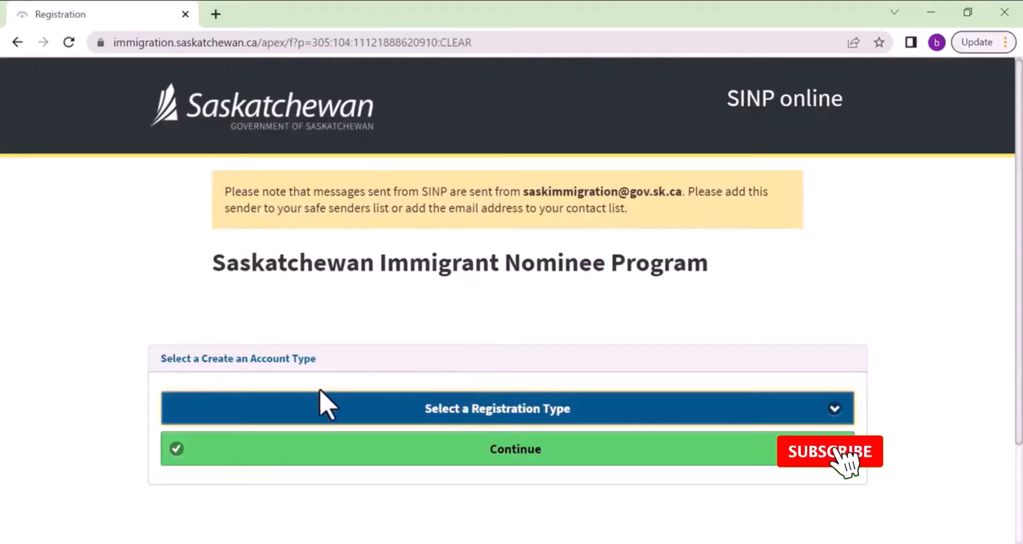
pyautogui.click(417, 405)
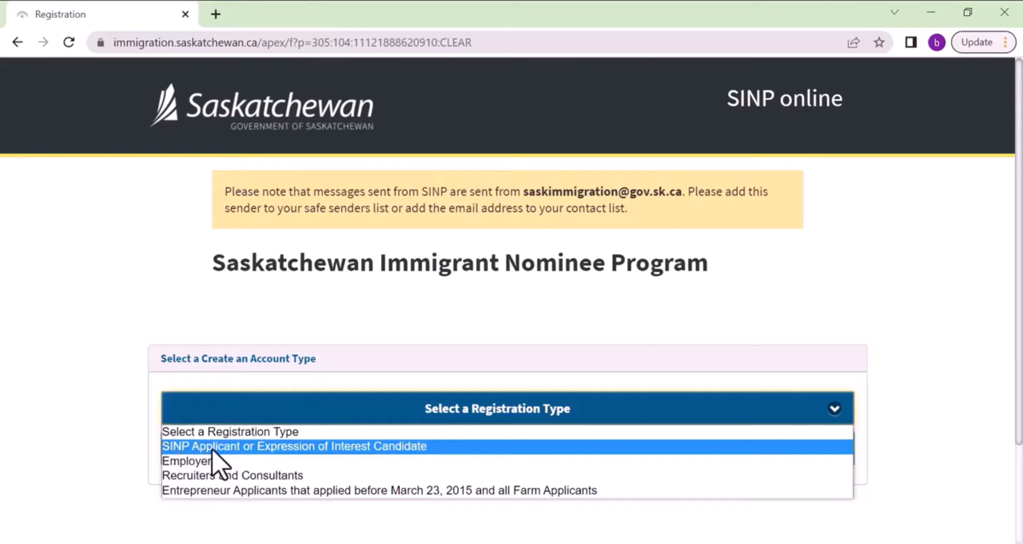
pyautogui.click(212, 450)
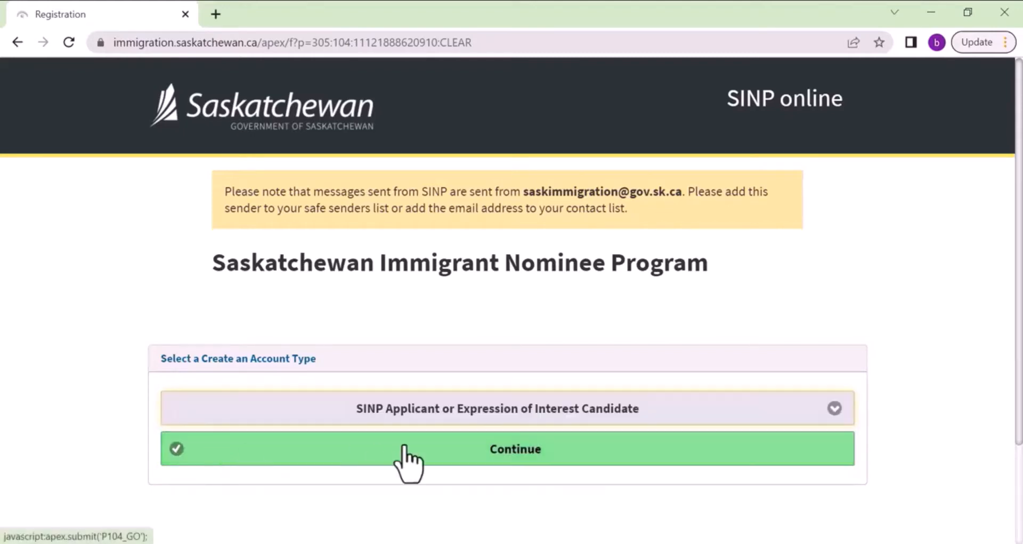
pyautogui.click(520, 448)
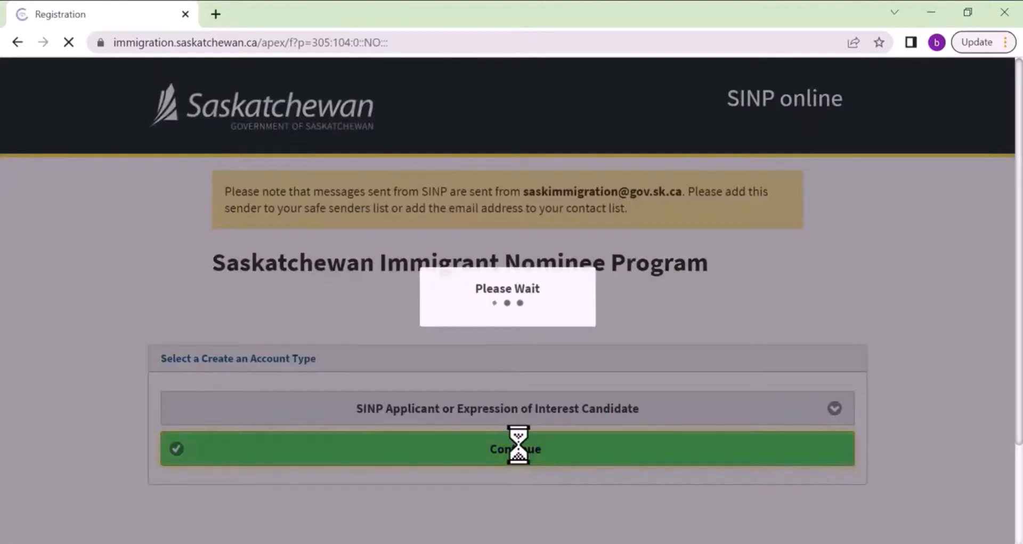
# Enter the chosen username and the applicant's first and family names in the registration form.
pyautogui.scroll(-6, 480, 411)
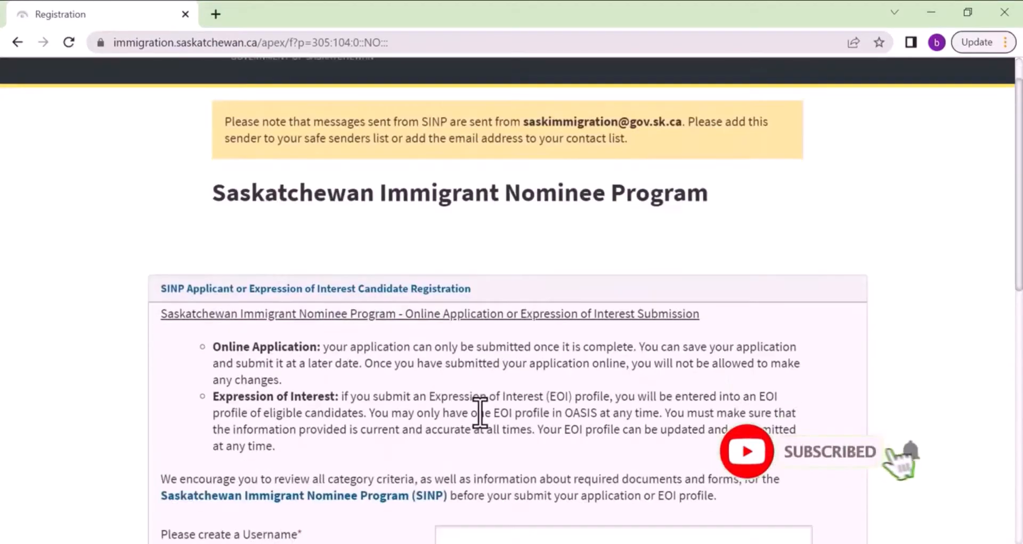
pyautogui.scroll(-2, 258, 331)
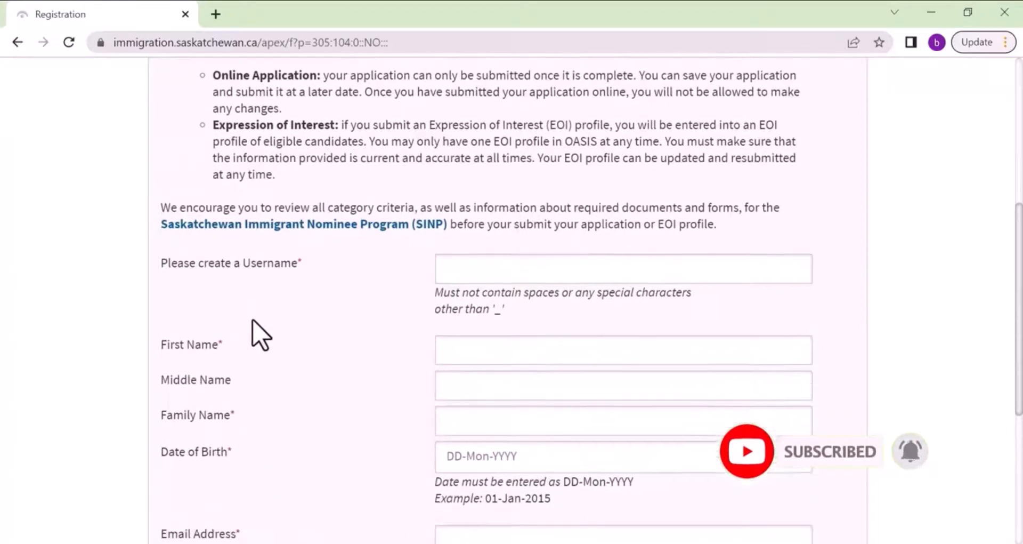
pyautogui.click(492, 207)
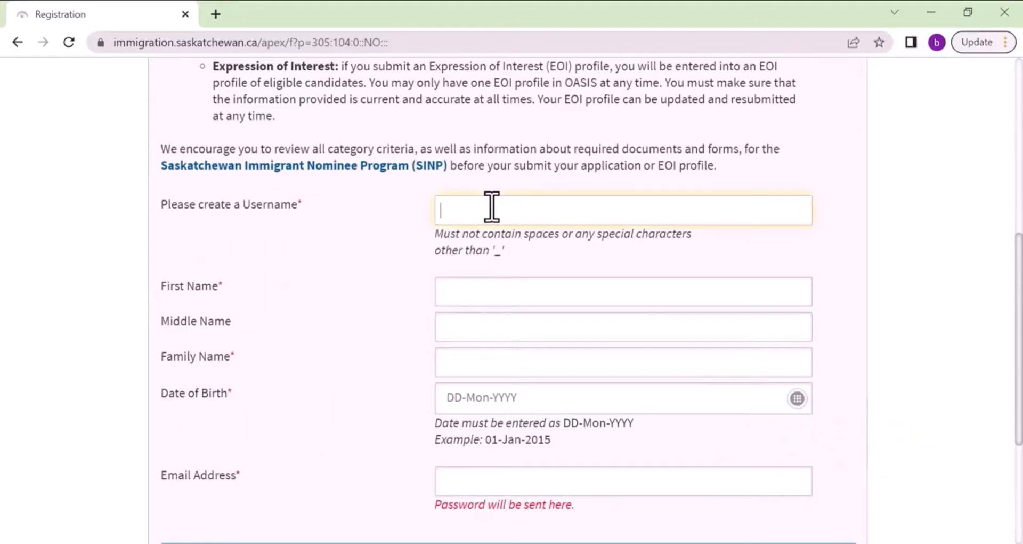
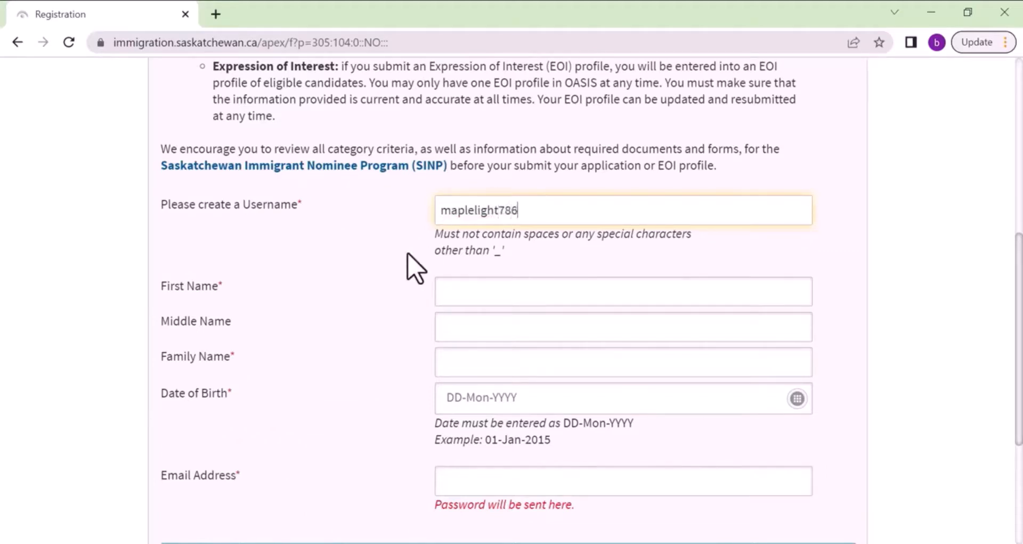
pyautogui.click(468, 291)
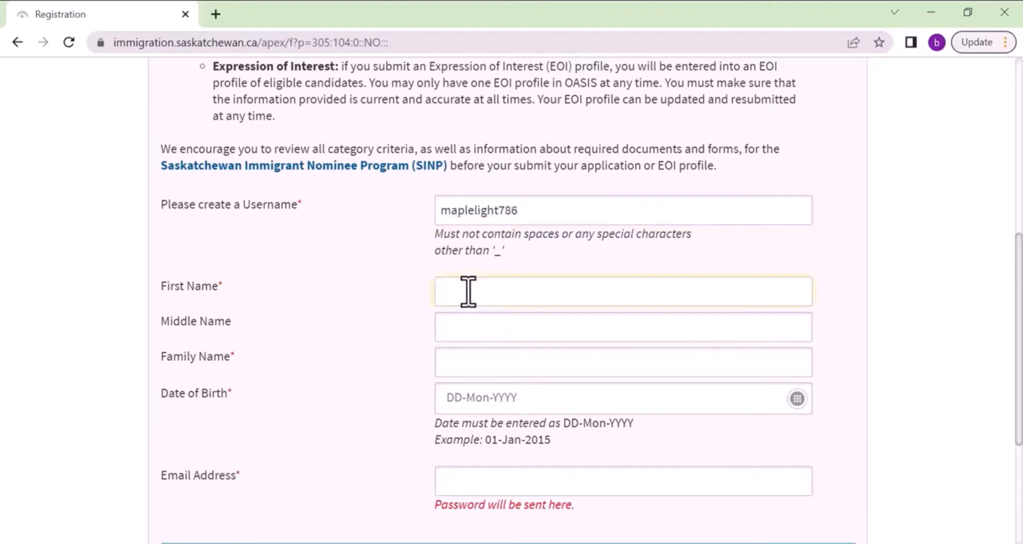
pyautogui.press('Tab')
pyautogui.press('Tab')
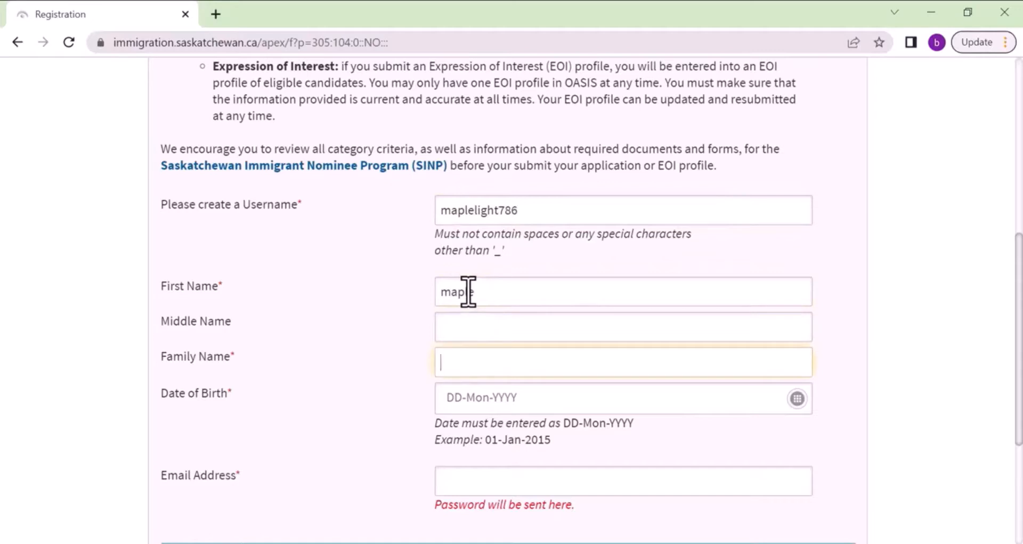
pyautogui.press('Tab')
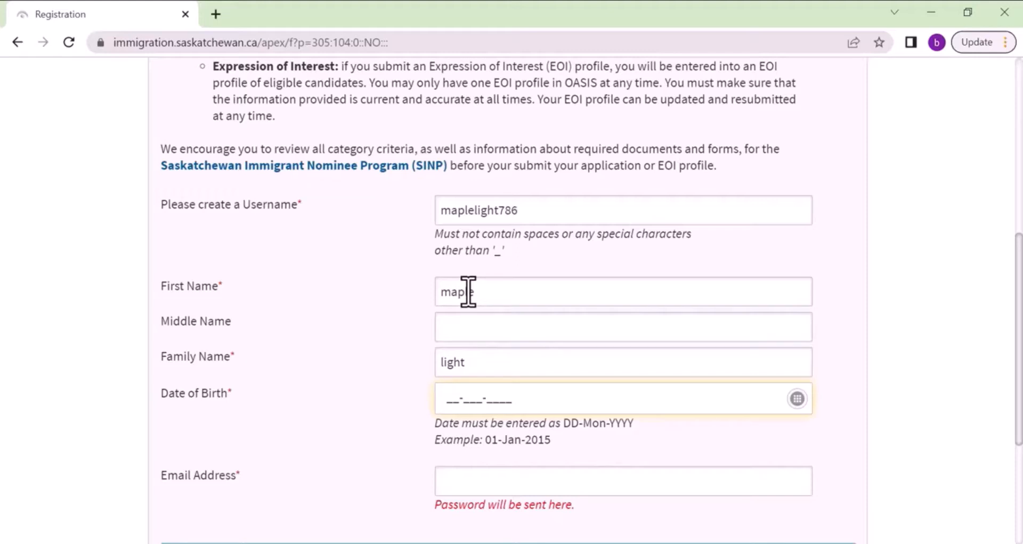
# Fill in the date of birth and suggested e-mail address, then submit the registration.
pyautogui.write('01-_')
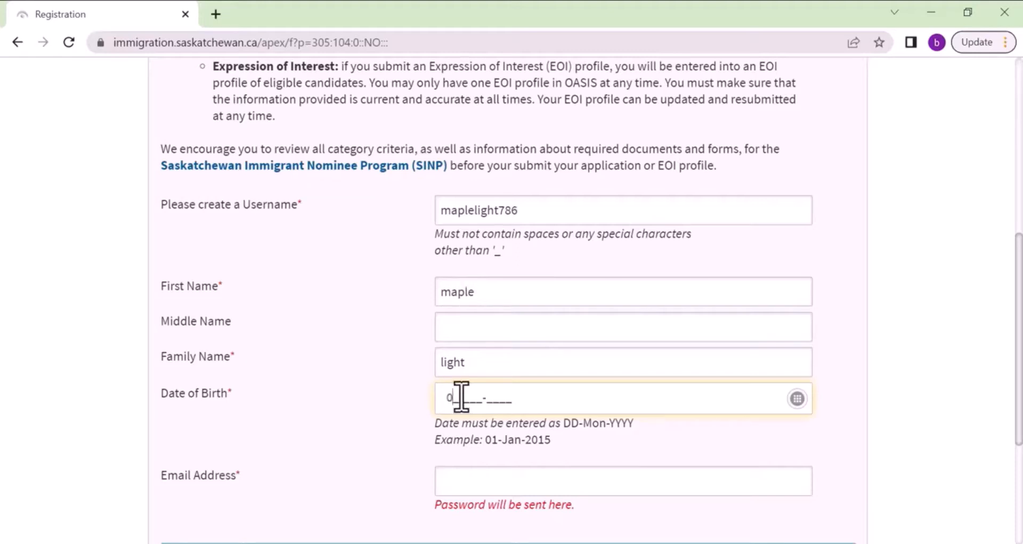
pyautogui.write('ja')
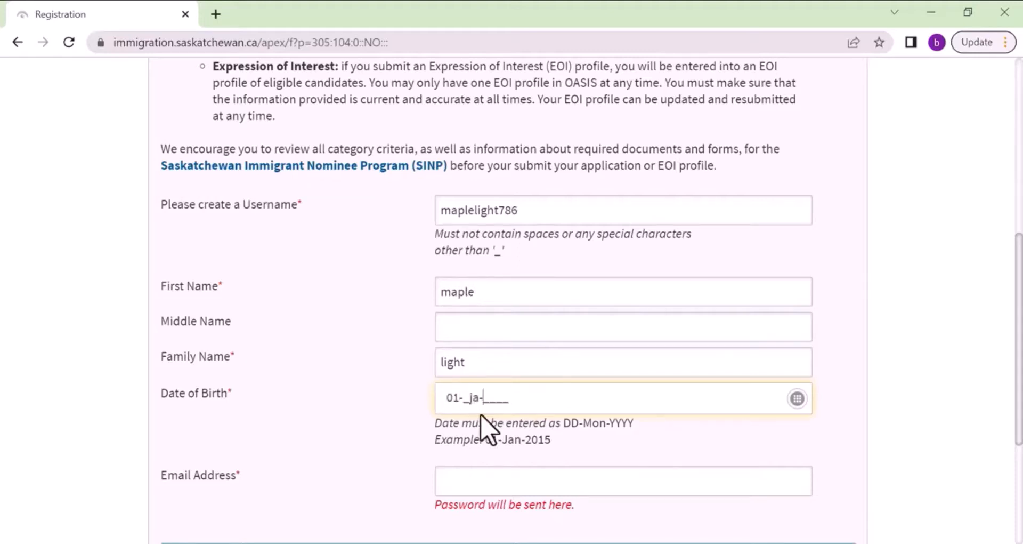
pyautogui.press('BackSpace')
pyautogui.press('BackSpace')
pyautogui.write('jan-1990')
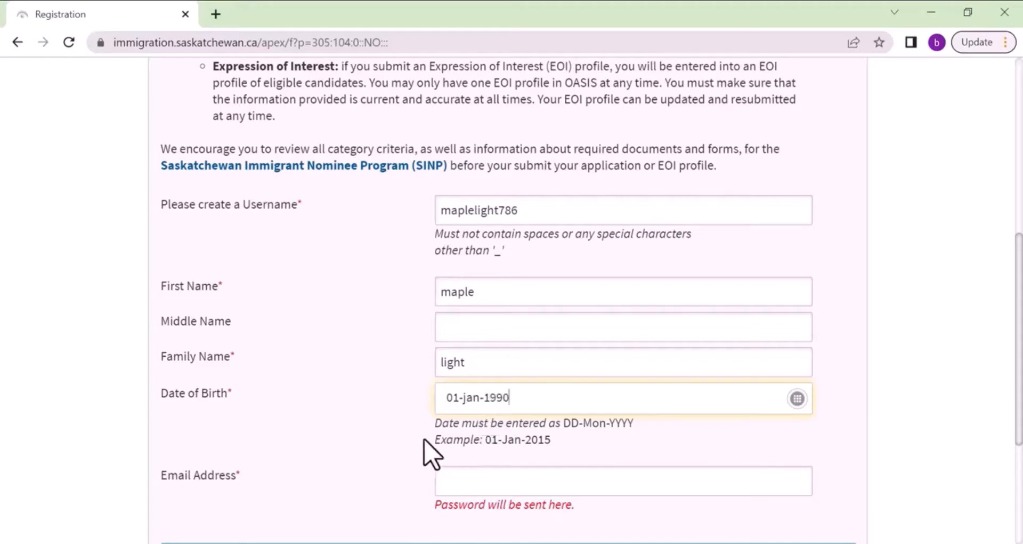
pyautogui.scroll(-1, 465, 443)
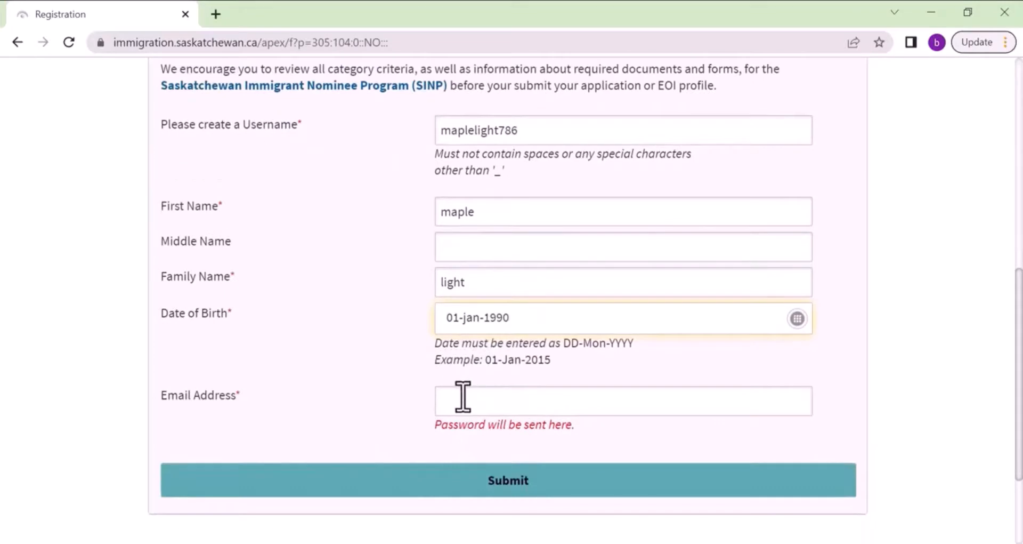
pyautogui.click(458, 398)
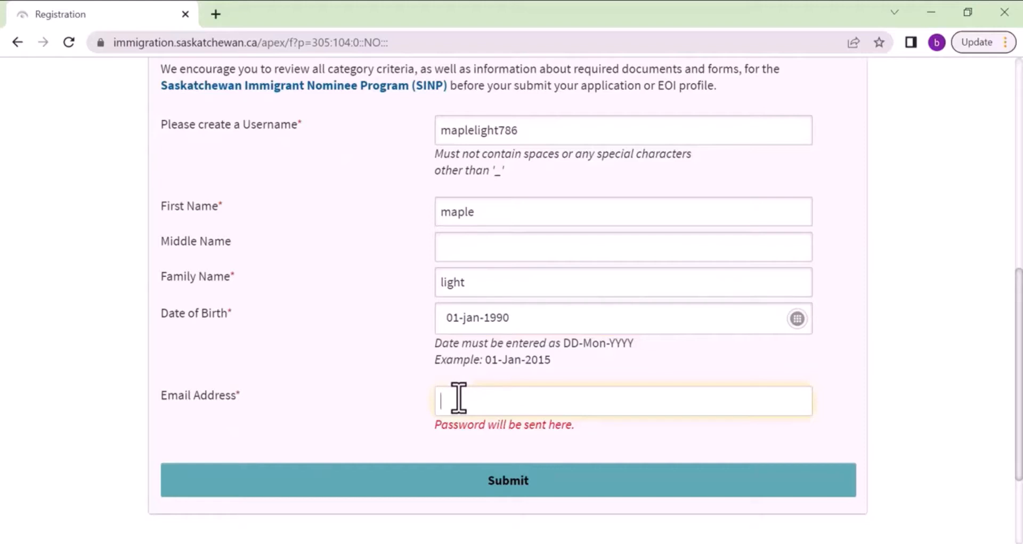
pyautogui.write('st')
pyautogui.press('Down')
pyautogui.press('Return')
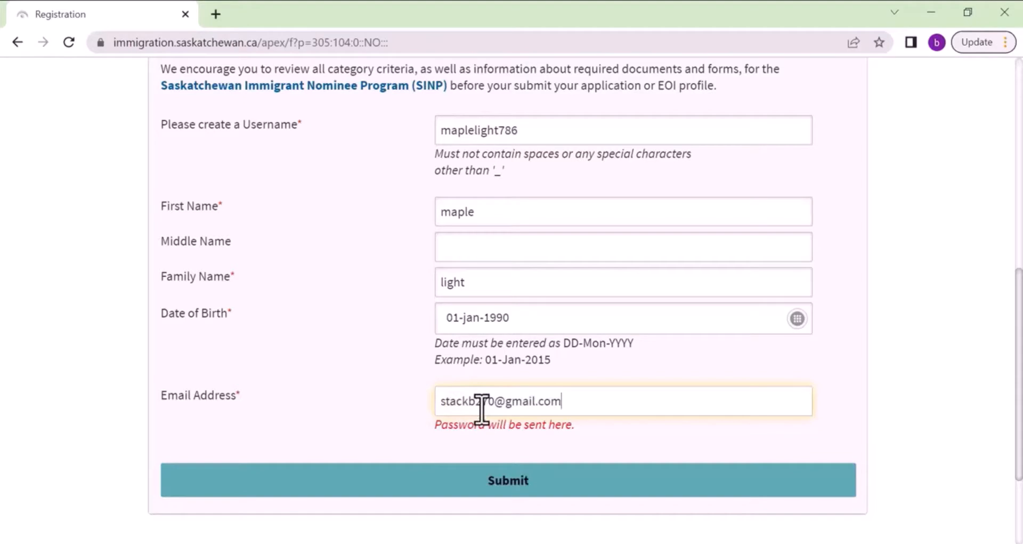
pyautogui.click(485, 488)
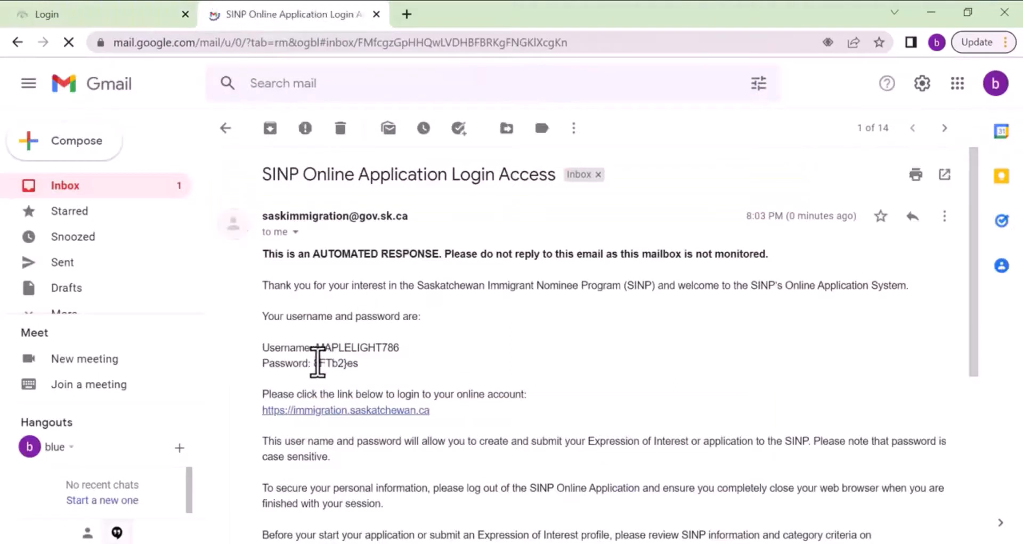
# Highlight the temporary password in the SINP Login Access e-mail.
pyautogui.moveTo(314, 363); pyautogui.dragTo(359, 363)
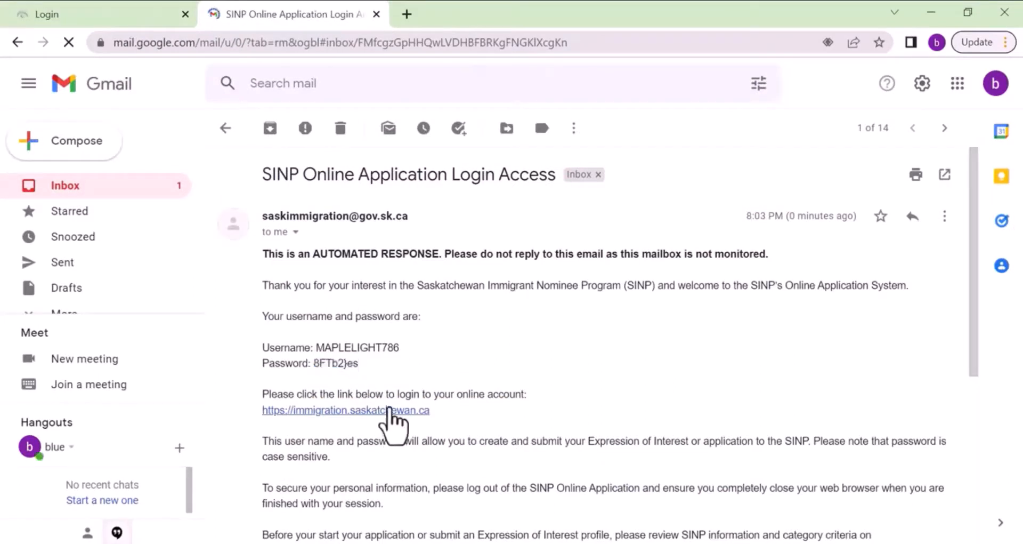
pyautogui.moveTo(314, 363); pyautogui.dragTo(360, 364)
# Log in with the new username and the emailed temporary password.
pyautogui.click(47, 15)
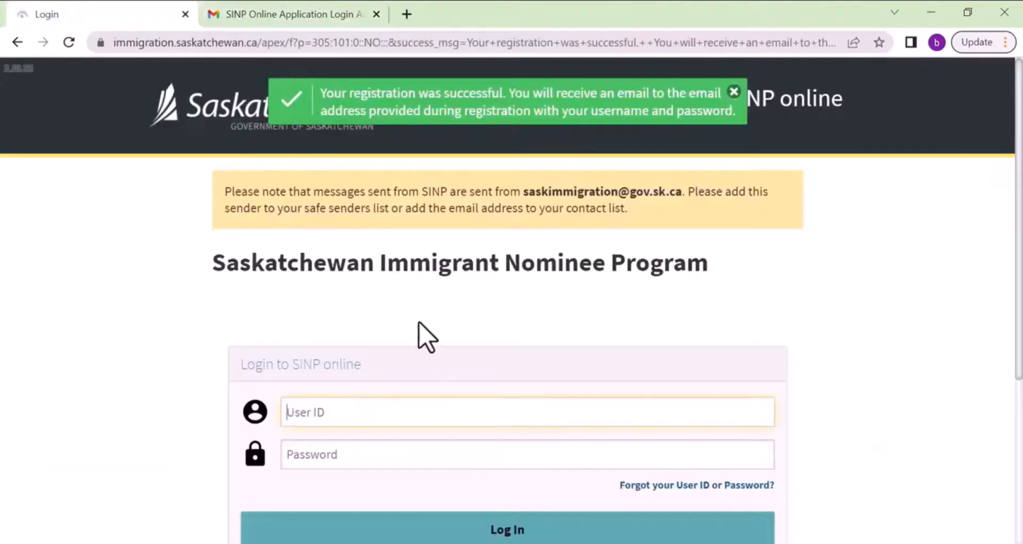
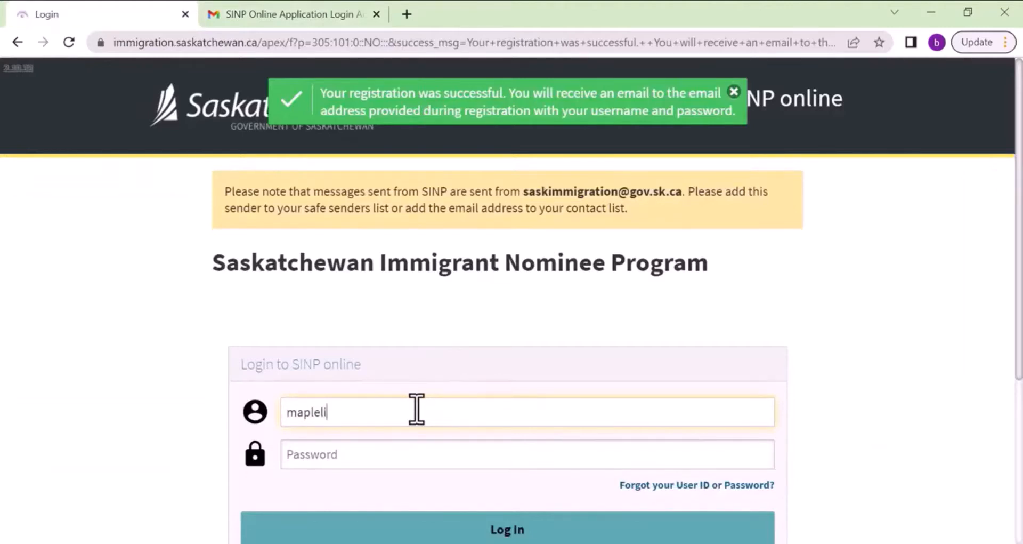
pyautogui.press('Tab')
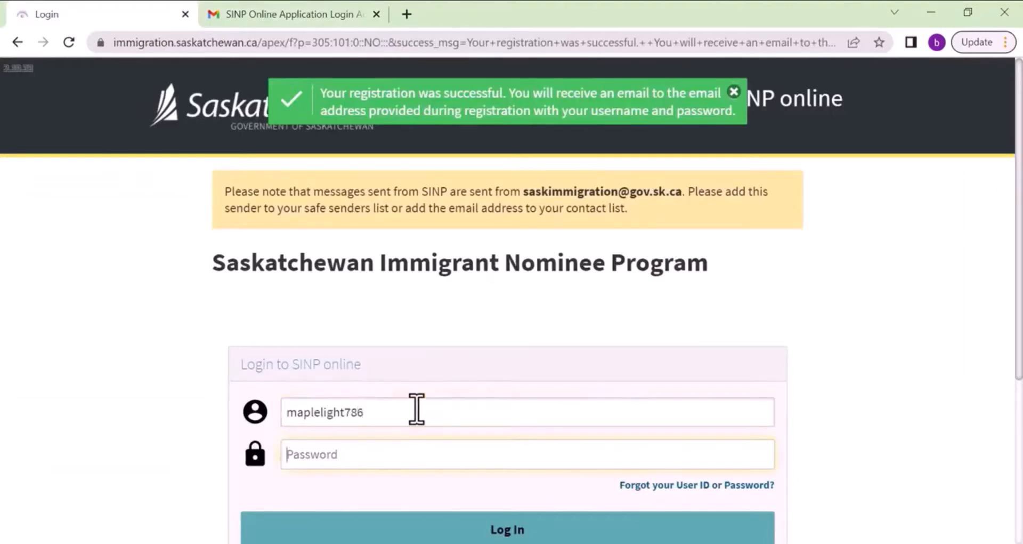
pyautogui.write('********')
pyautogui.scroll(-1, 416, 411)
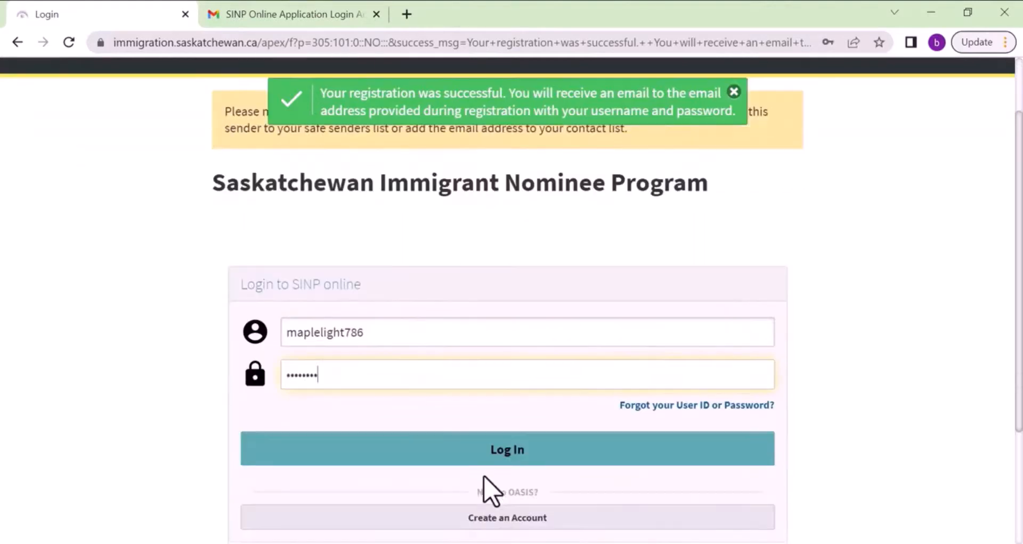
pyautogui.click(484, 456)
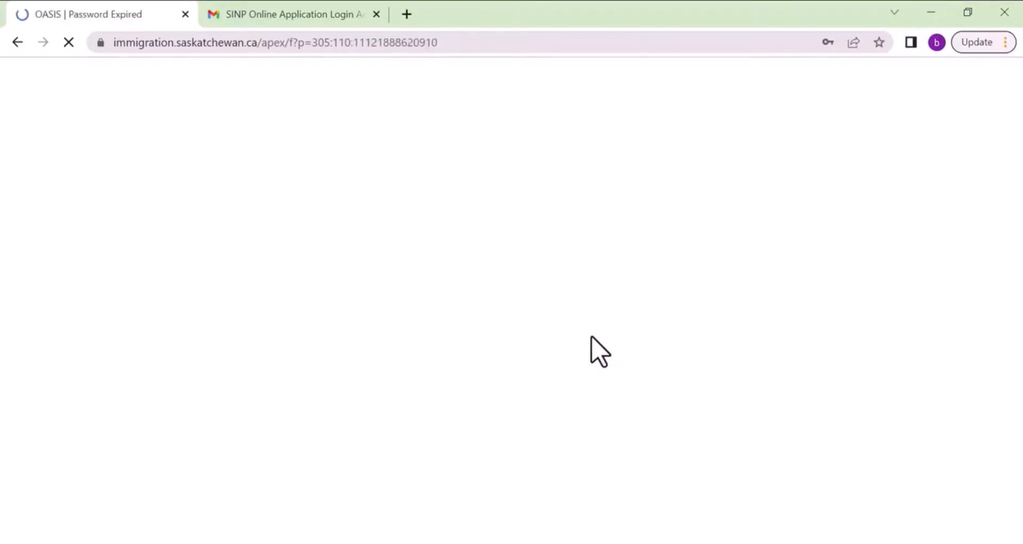
# Paste the temporary password as current, then enter and confirm a new account password.
pyautogui.scroll(3, 500, 268)
pyautogui.scroll(-7, 500, 266)
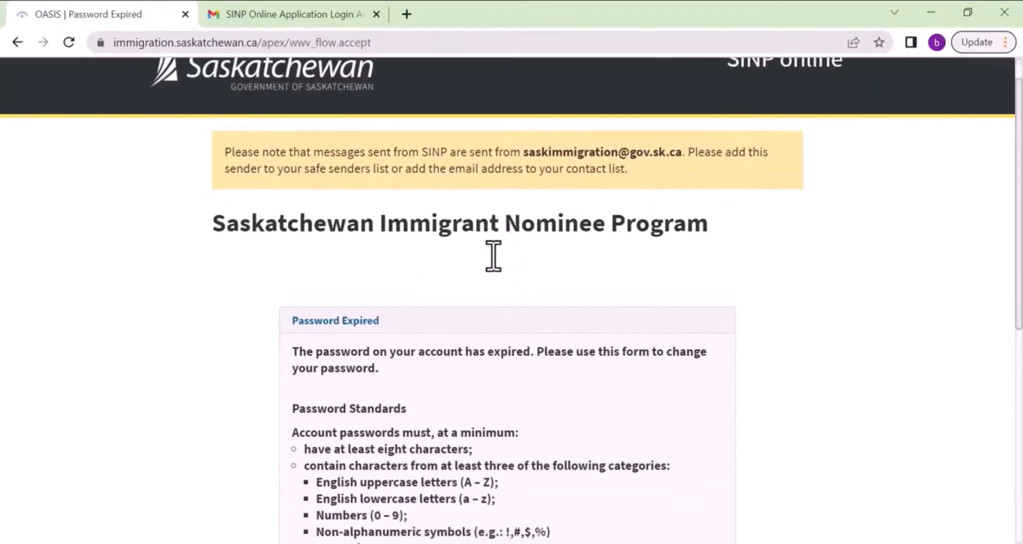
pyautogui.click(527, 257)
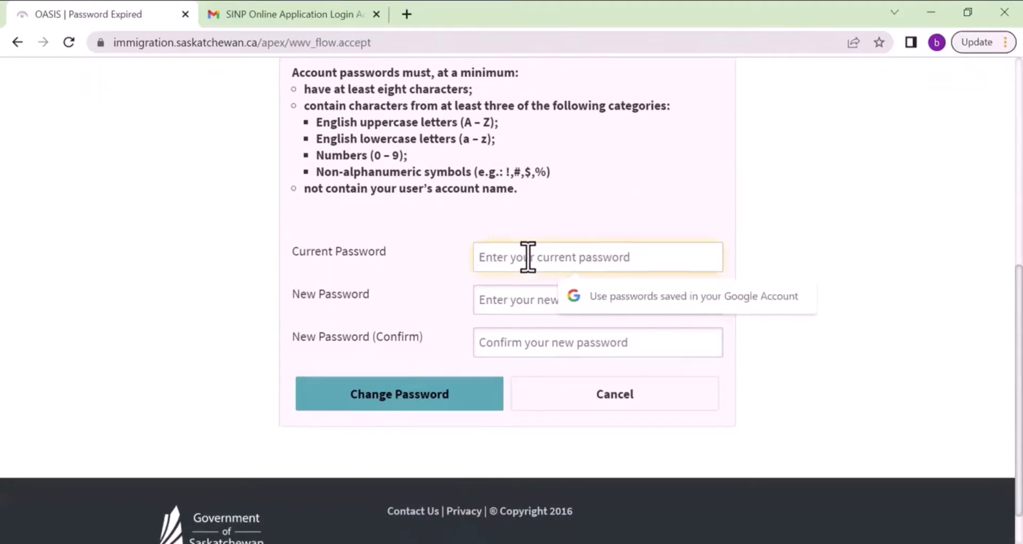
pyautogui.hotkey('ctrl', 'v')
pyautogui.click(496, 299)
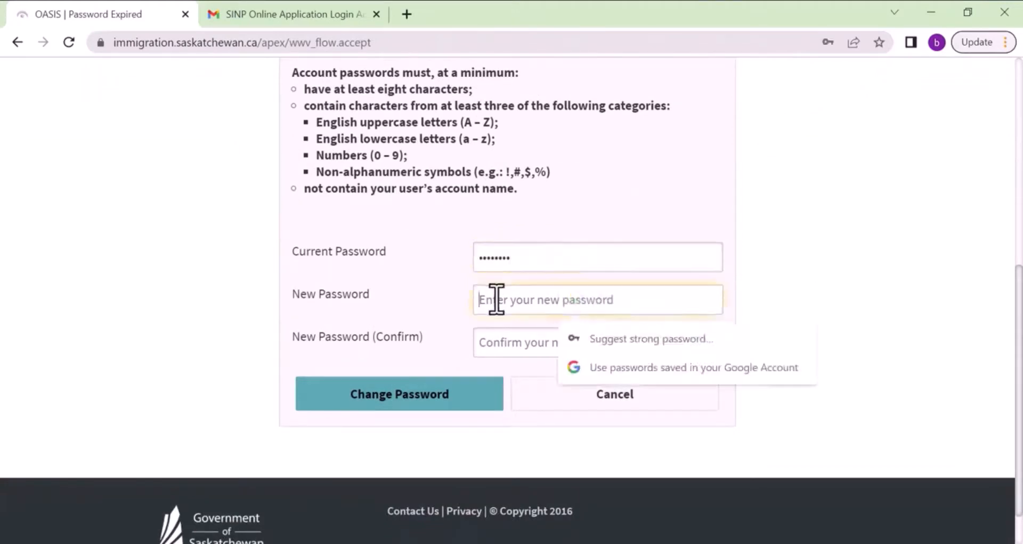
pyautogui.write('•••••')
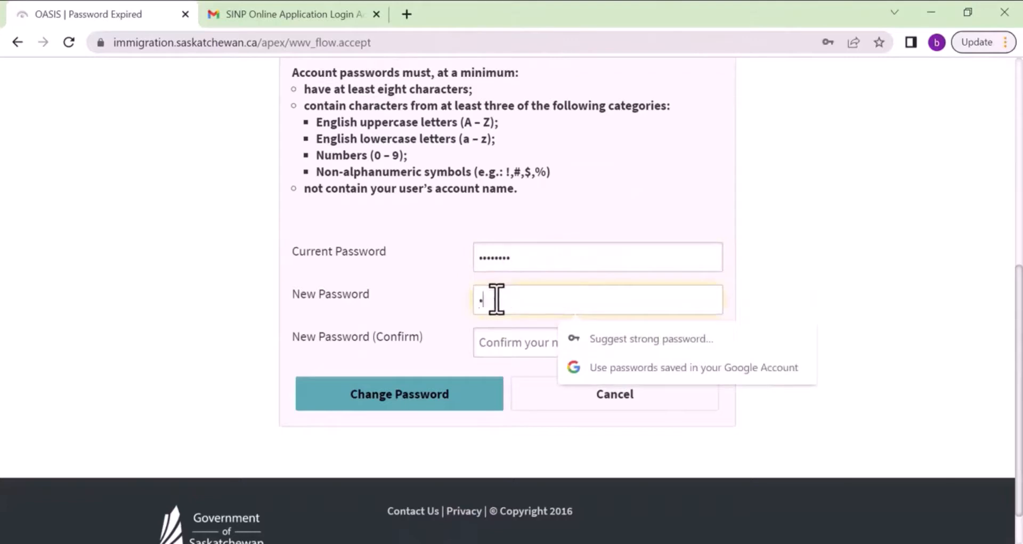
pyautogui.write('••••••••')
pyautogui.press('Tab')
pyautogui.write('••••••••••••••••')
pyautogui.click(391, 406)
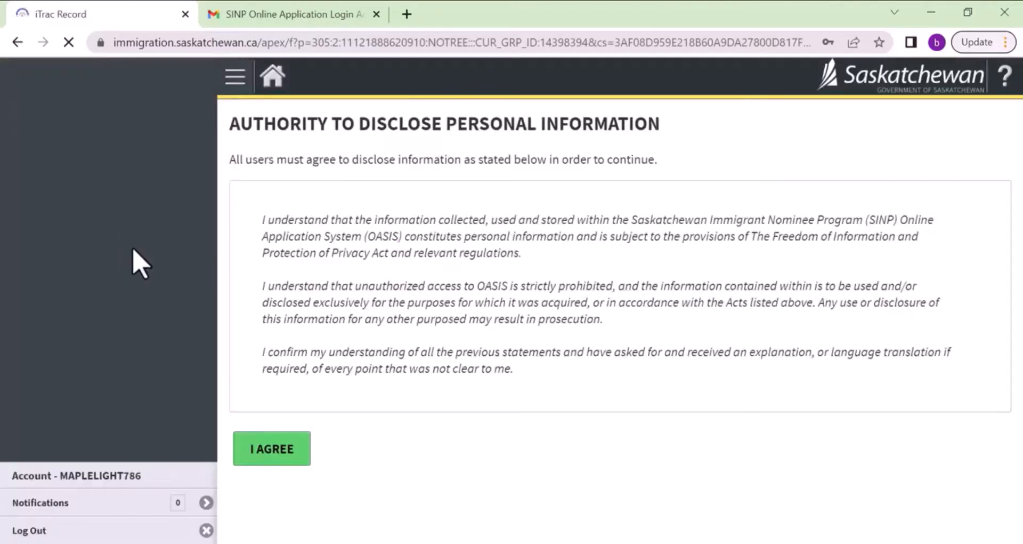
# Decline Chrome's password saving and agree to the personal information disclosure terms.
pyautogui.click(852, 271)
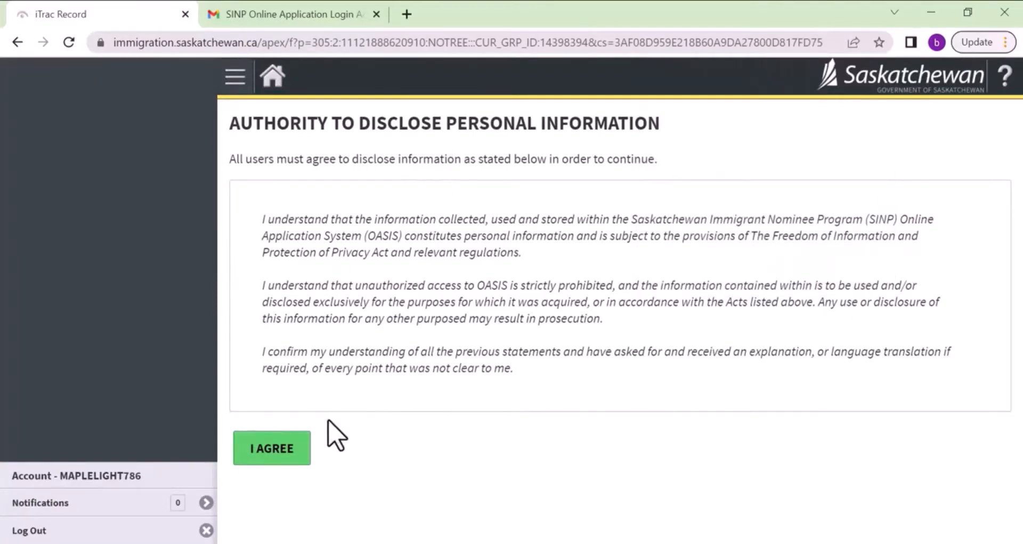
pyautogui.click(280, 452)
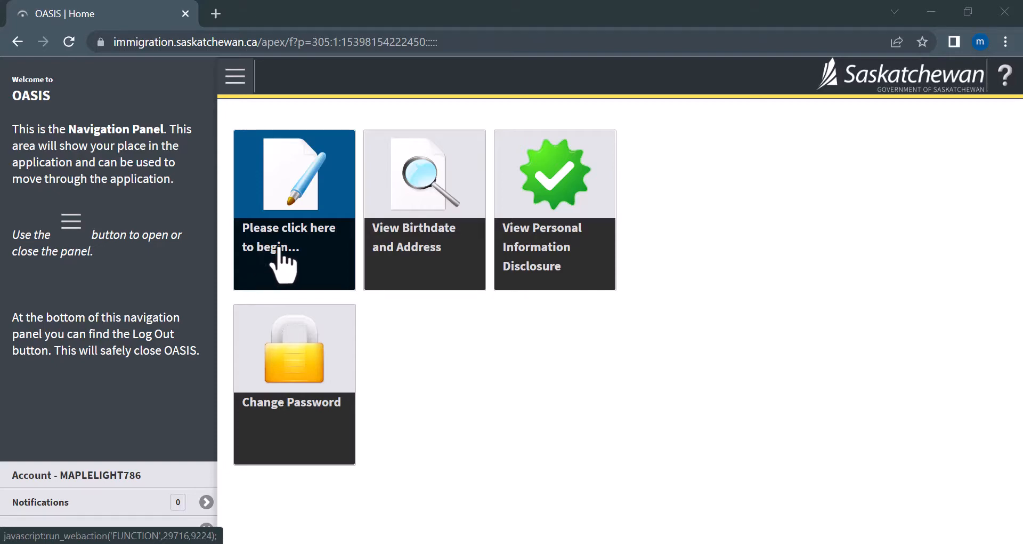
# Begin the application, choosing skilled worker moving to Saskatchewan and No representative.
pyautogui.click(278, 248)
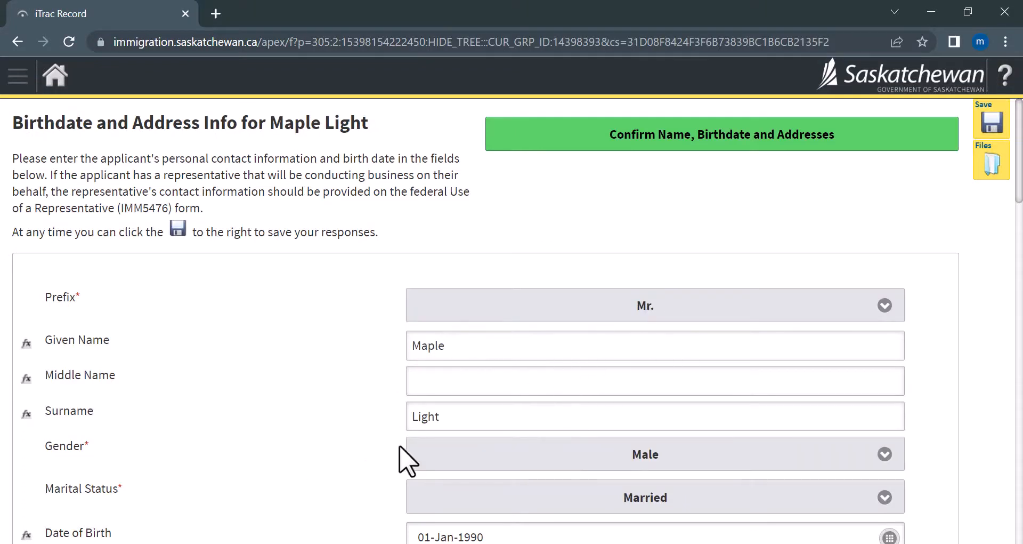
pyautogui.scroll(-4, 383, 444)
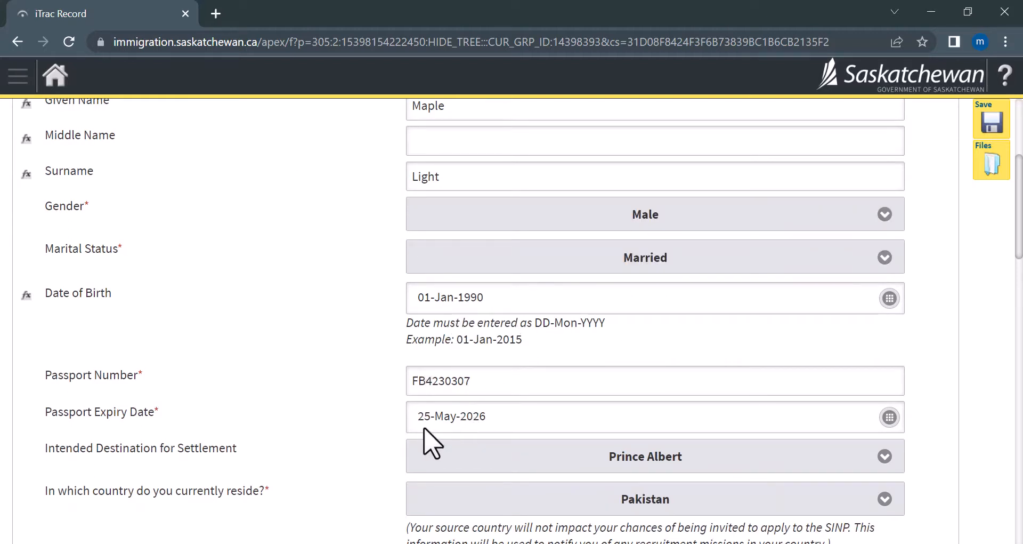
pyautogui.scroll(-3, 402, 443)
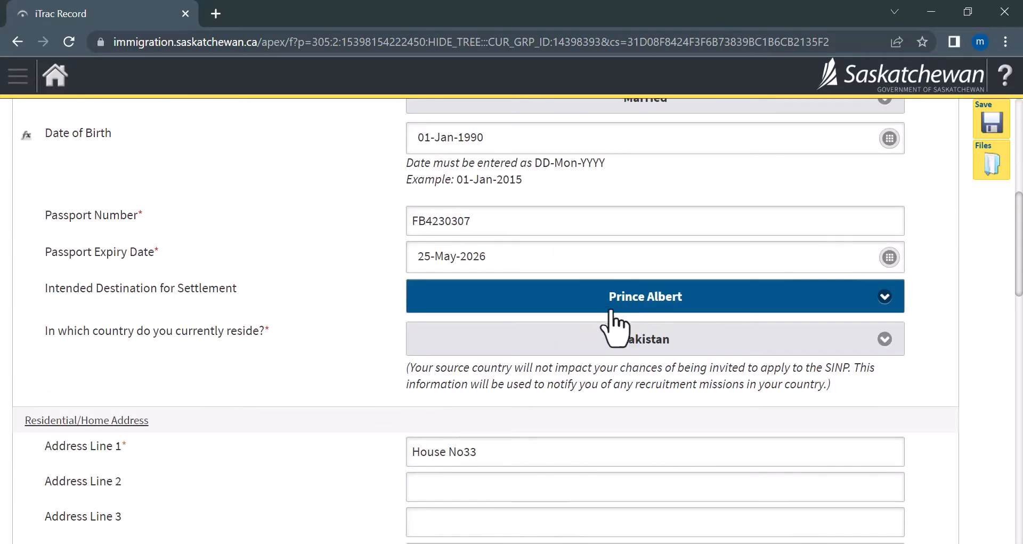
pyautogui.scroll(-4, 384, 378)
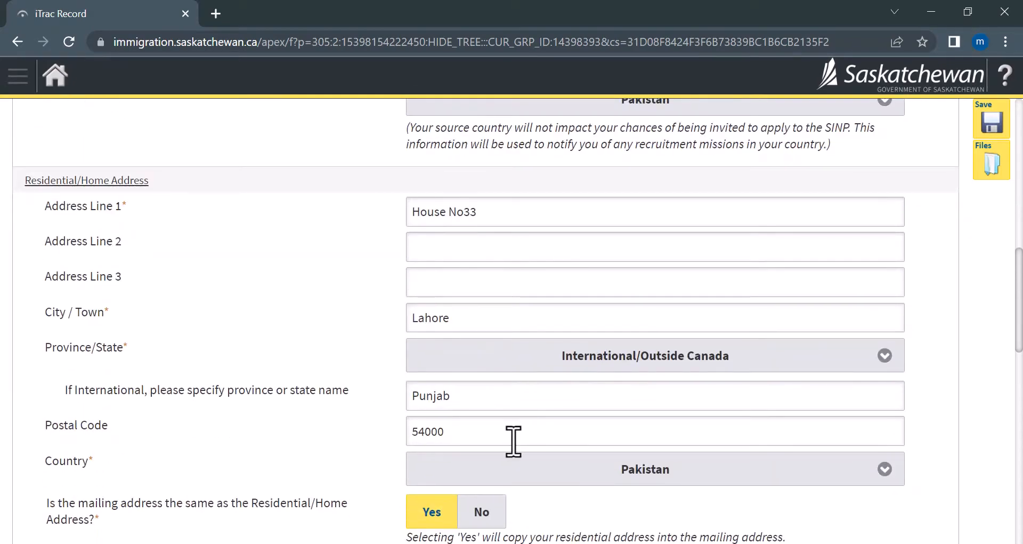
pyautogui.scroll(-7, 479, 434)
pyautogui.scroll(-5, 411, 428)
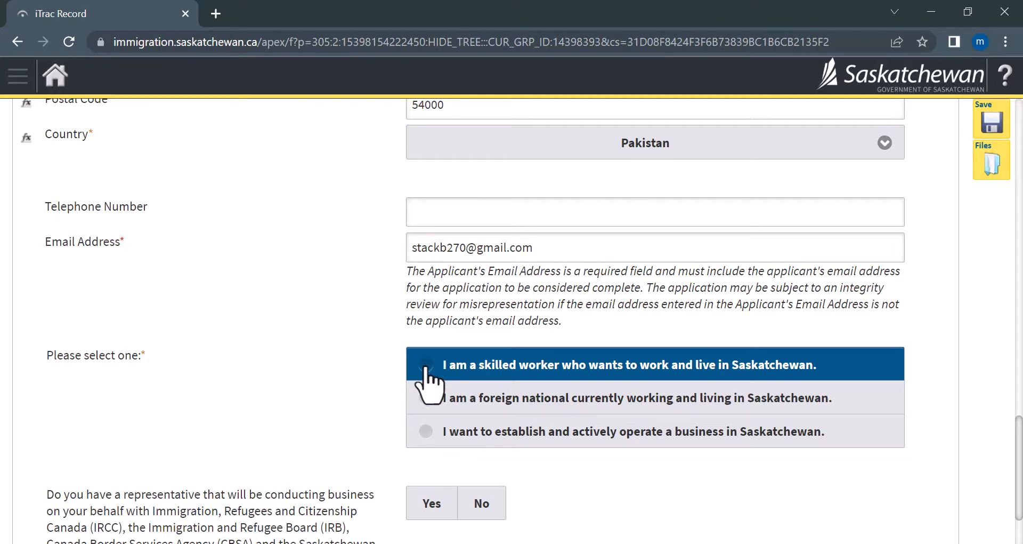
pyautogui.click(426, 367)
pyautogui.scroll(-2, 347, 389)
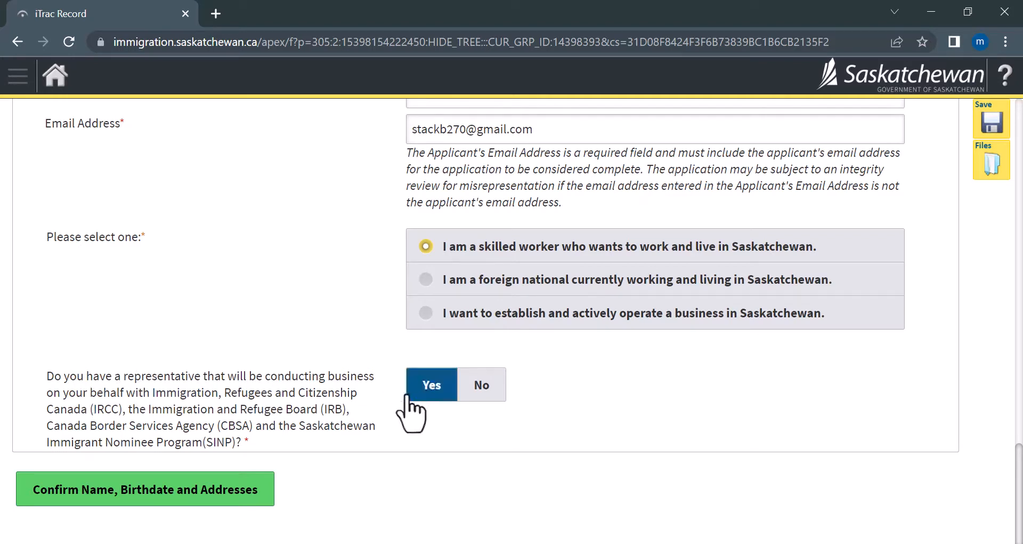
pyautogui.click(481, 391)
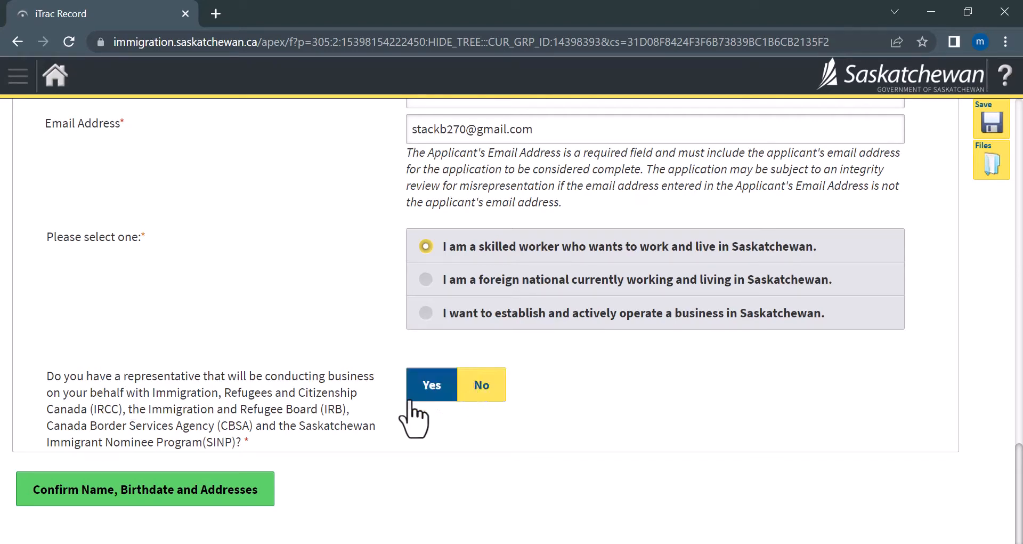
pyautogui.click(69, 493)
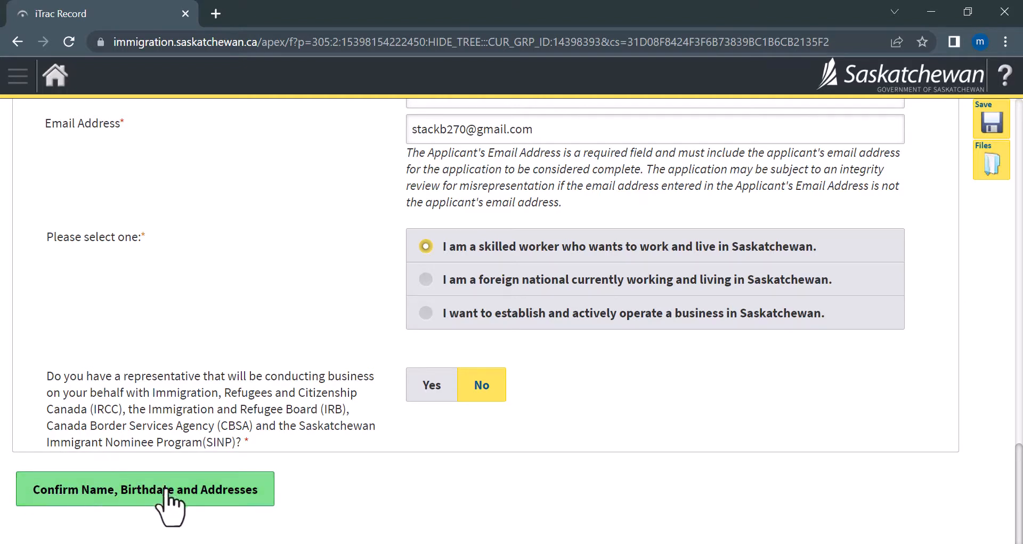
# Confirm name, birthdate and addresses with 'Yes, Save and Proceed' and review the summary.
pyautogui.click(139, 490)
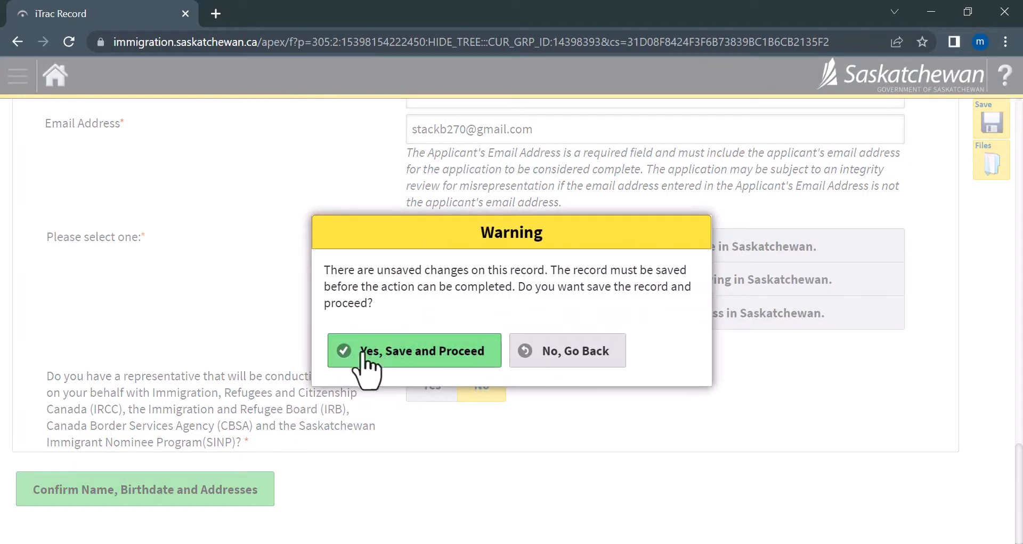
pyautogui.click(375, 357)
pyautogui.scroll(13, 885, 265)
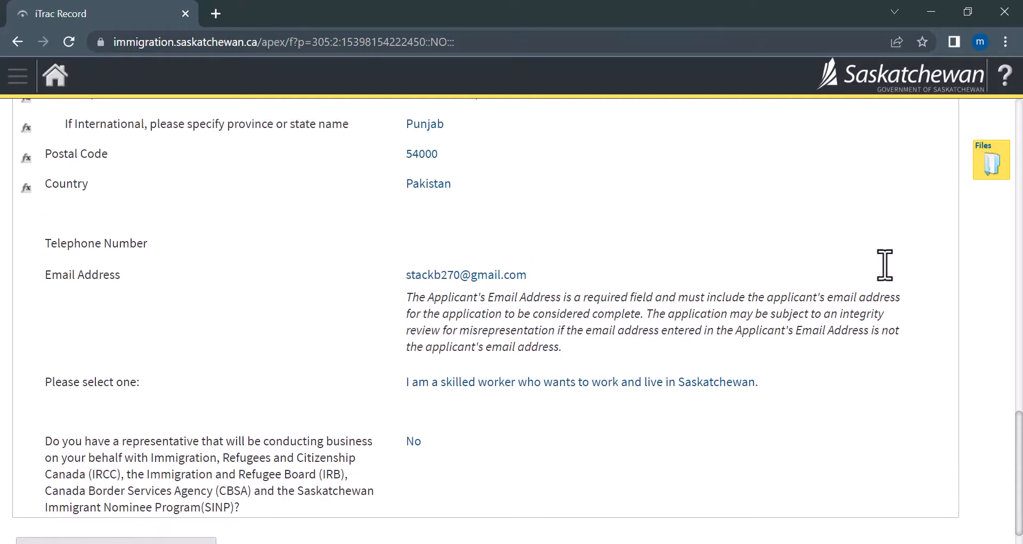
pyautogui.scroll(9, 883, 265)
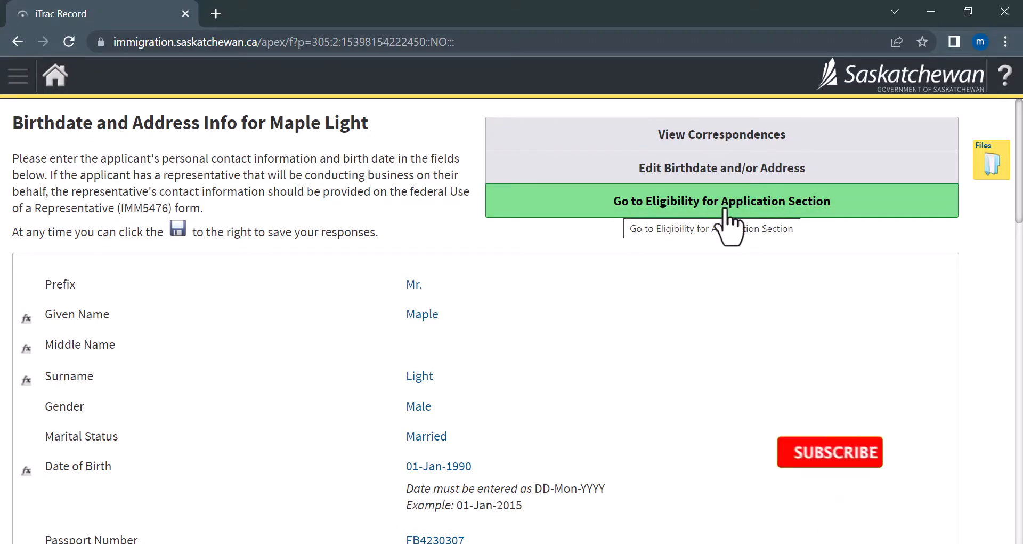
# In the Eligibility for Application section, answer No to the job offer and Express Entry questions.
pyautogui.click(684, 212)
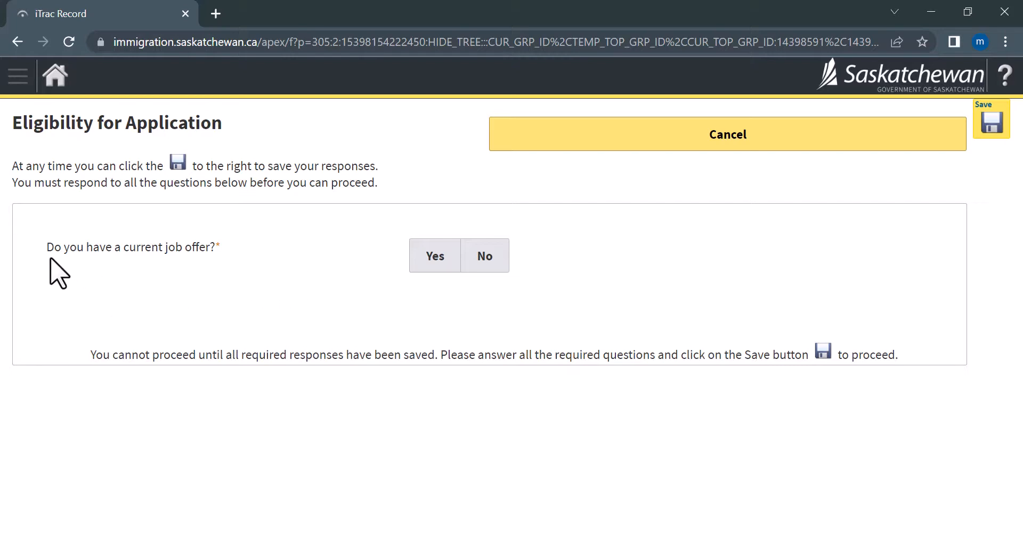
pyautogui.click(483, 260)
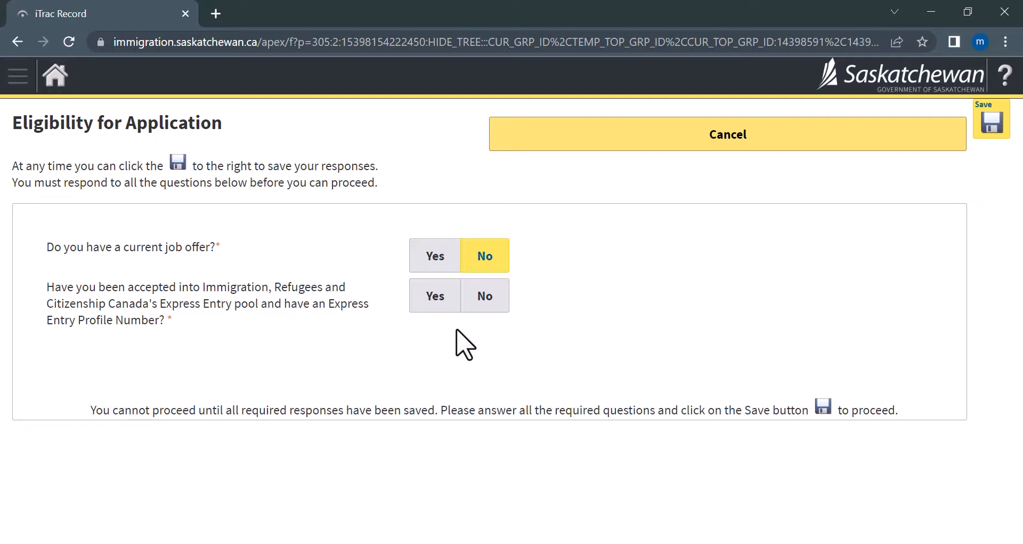
pyautogui.click(488, 298)
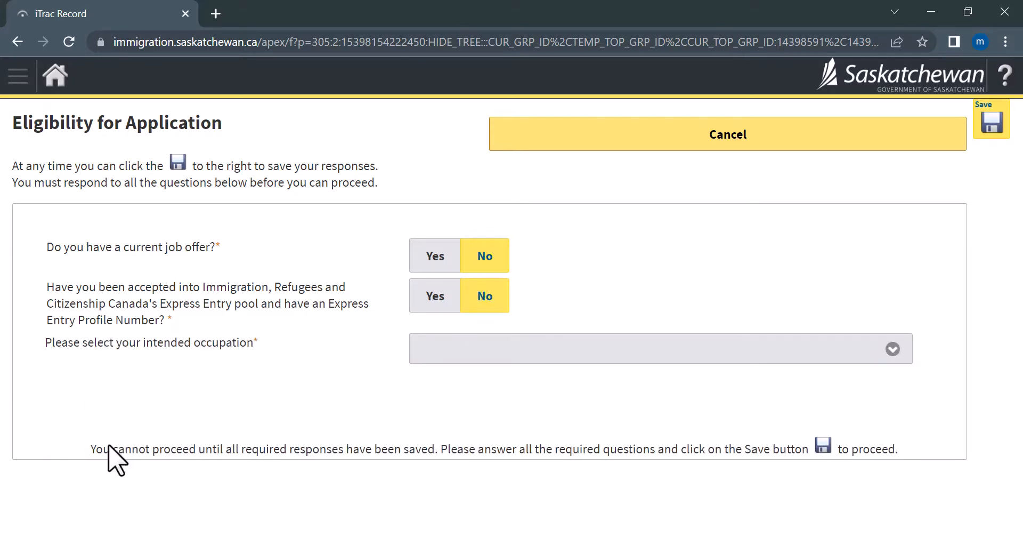
# Choose 0621 - Retail and wholesale trade managers from the intended occupation list.
pyautogui.click(552, 371)
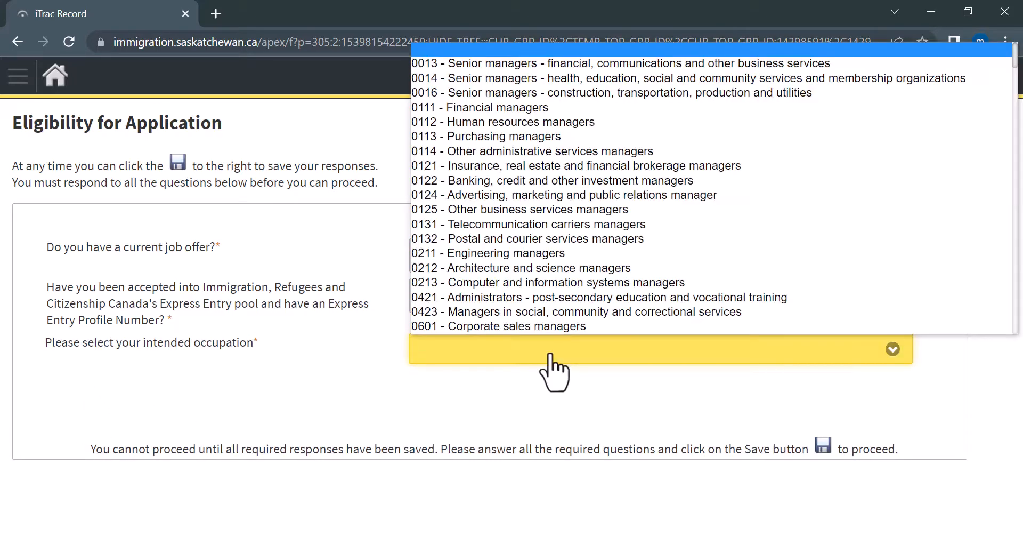
pyautogui.scroll(-3, 527, 327)
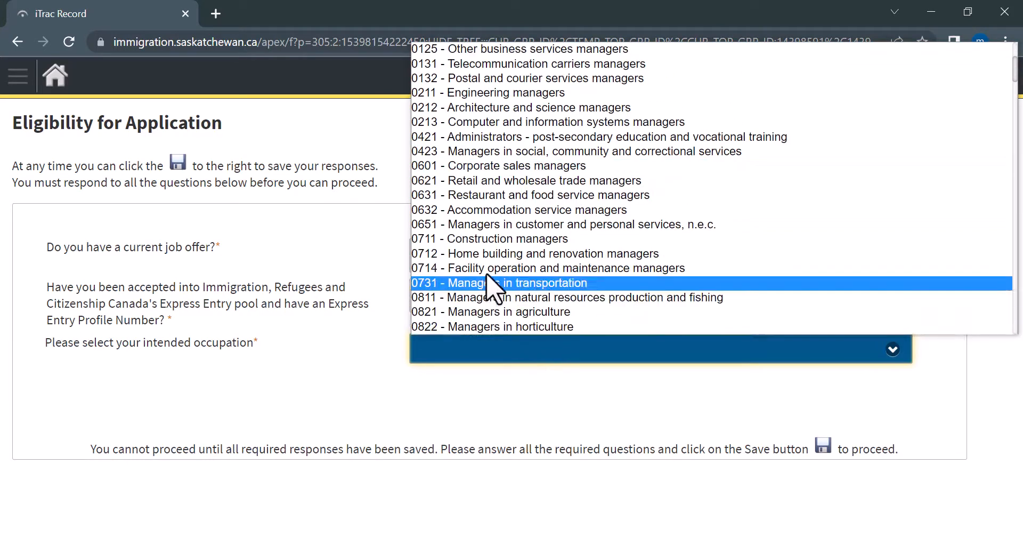
pyautogui.scroll(3, 506, 274)
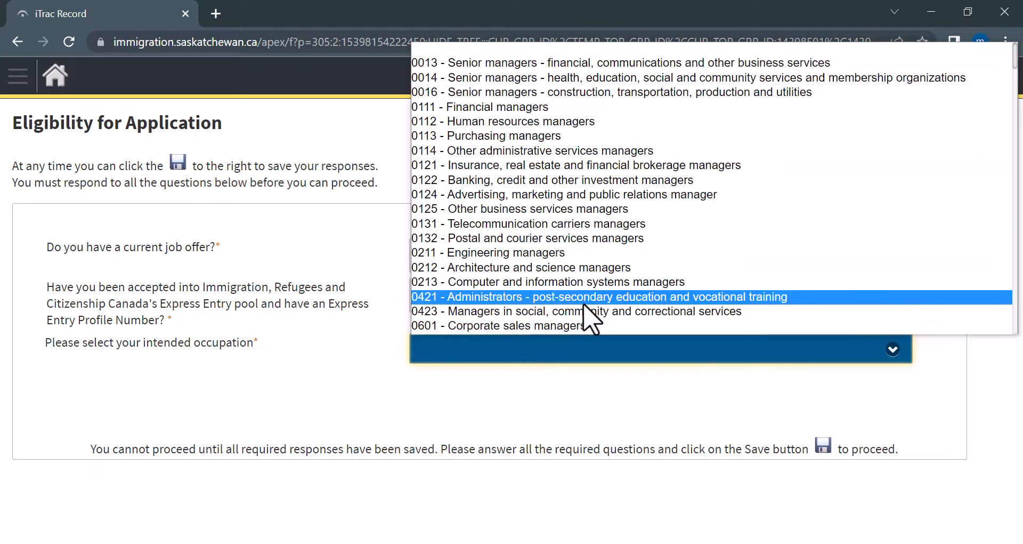
pyautogui.scroll(-3, 528, 317)
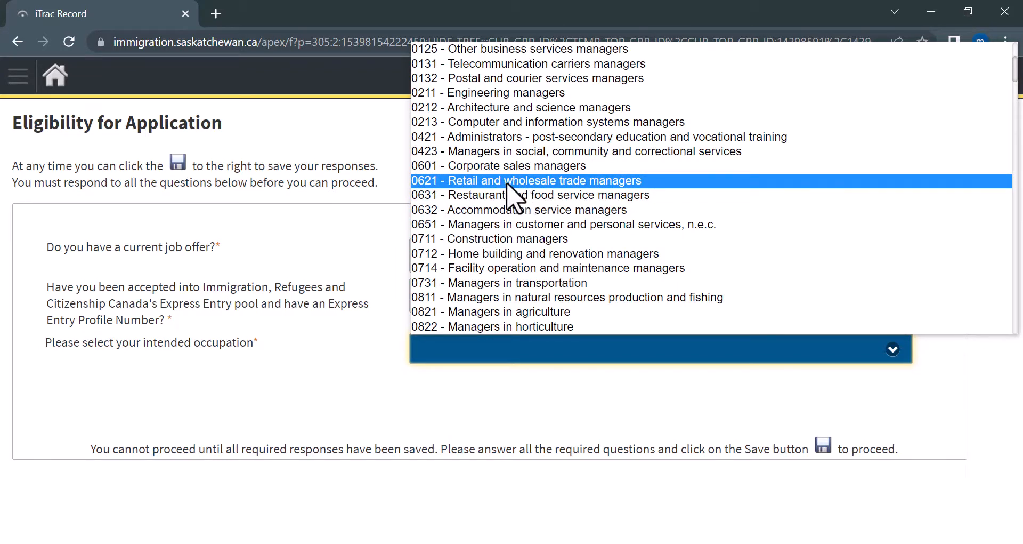
pyautogui.click(507, 182)
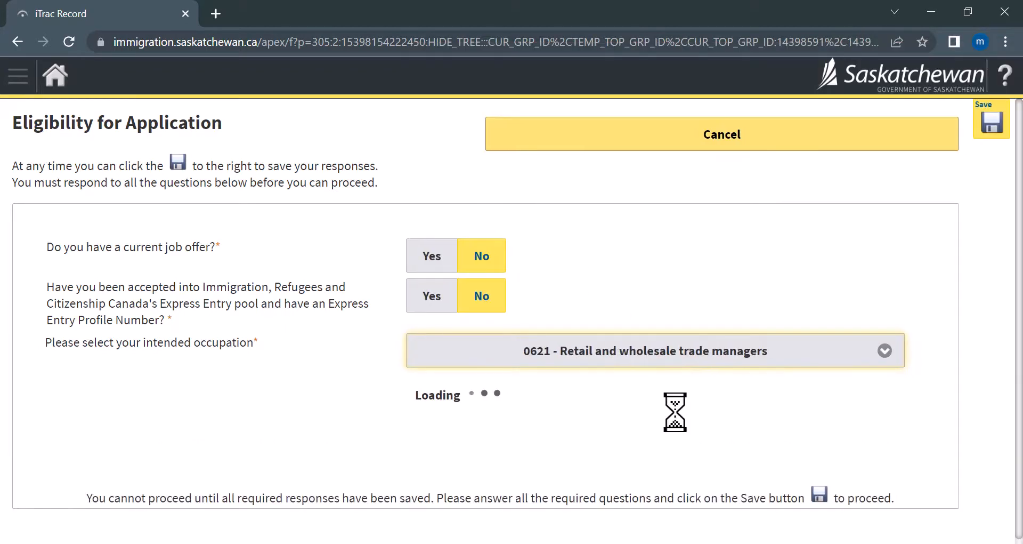
pyautogui.scroll(-3, 255, 458)
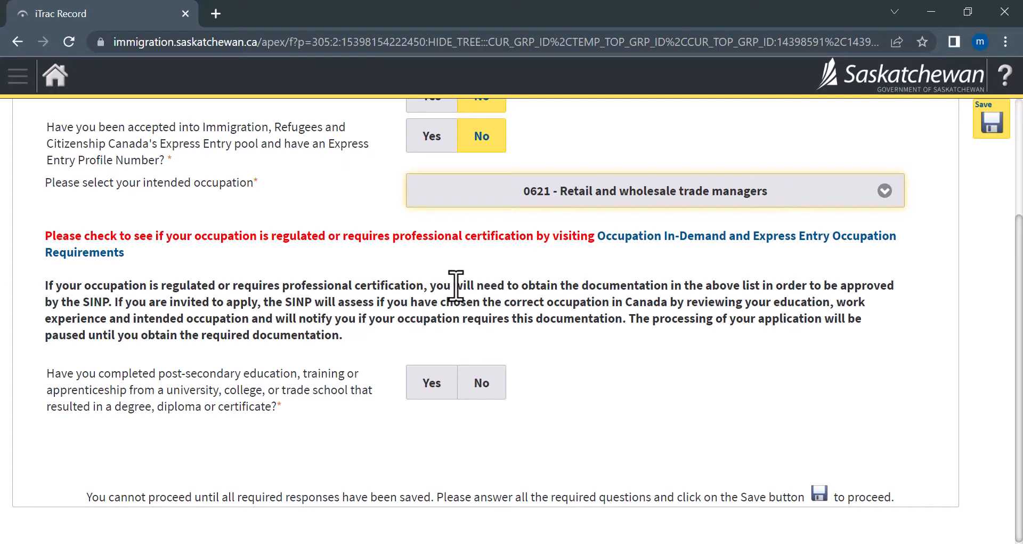
pyautogui.click(363, 286)
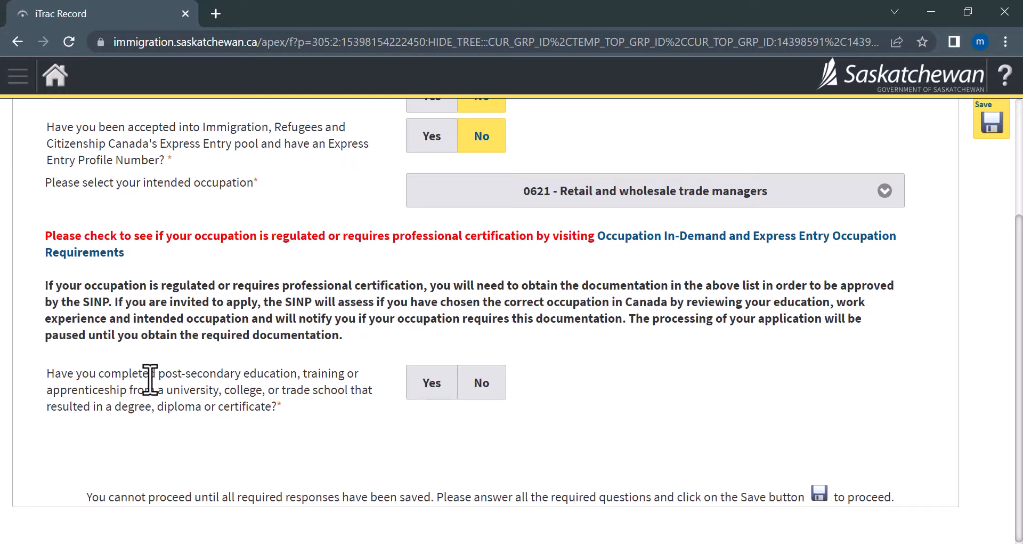
# Answer Yes to post-secondary education and degree relevance, then save the eligibility answers.
pyautogui.click(415, 389)
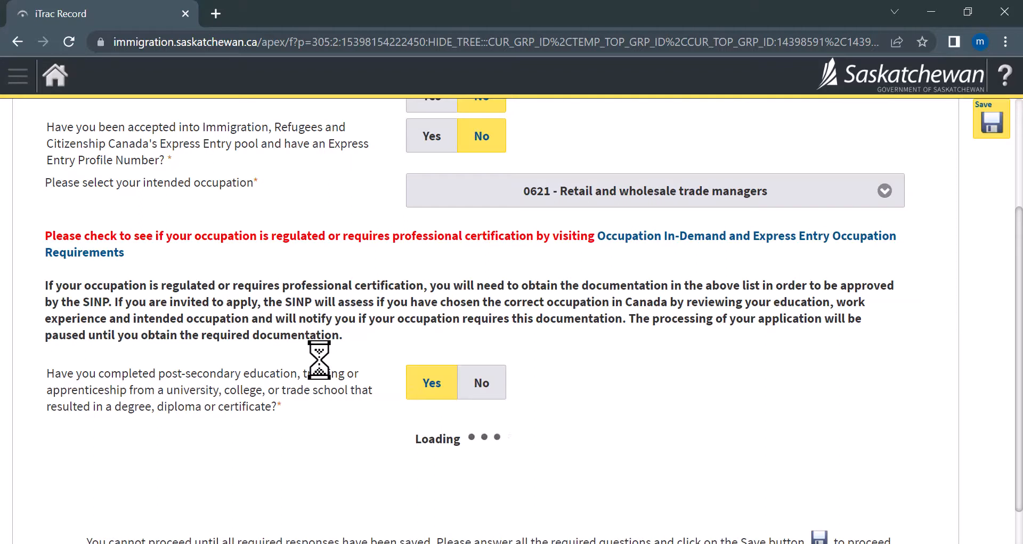
pyautogui.scroll(-1, 320, 367)
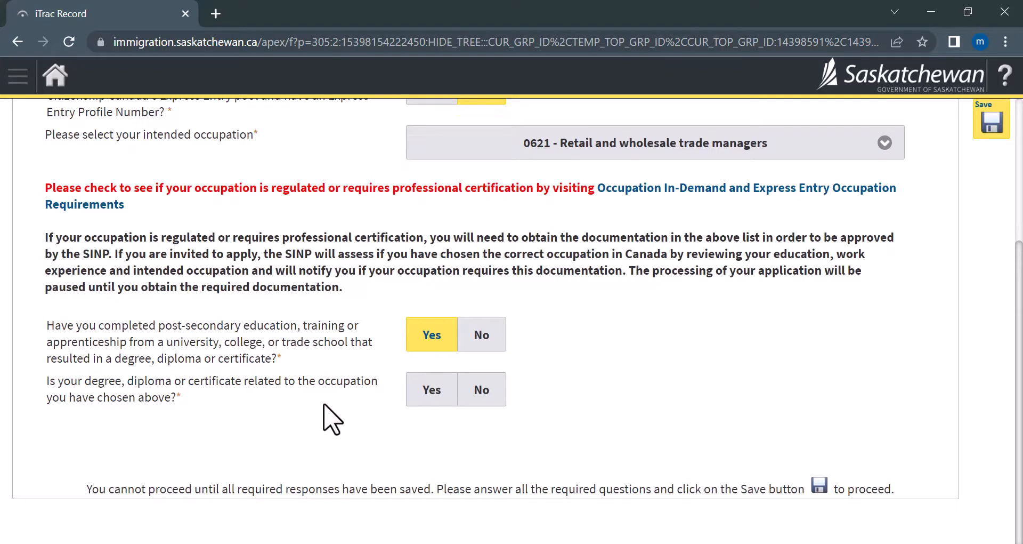
pyautogui.click(425, 391)
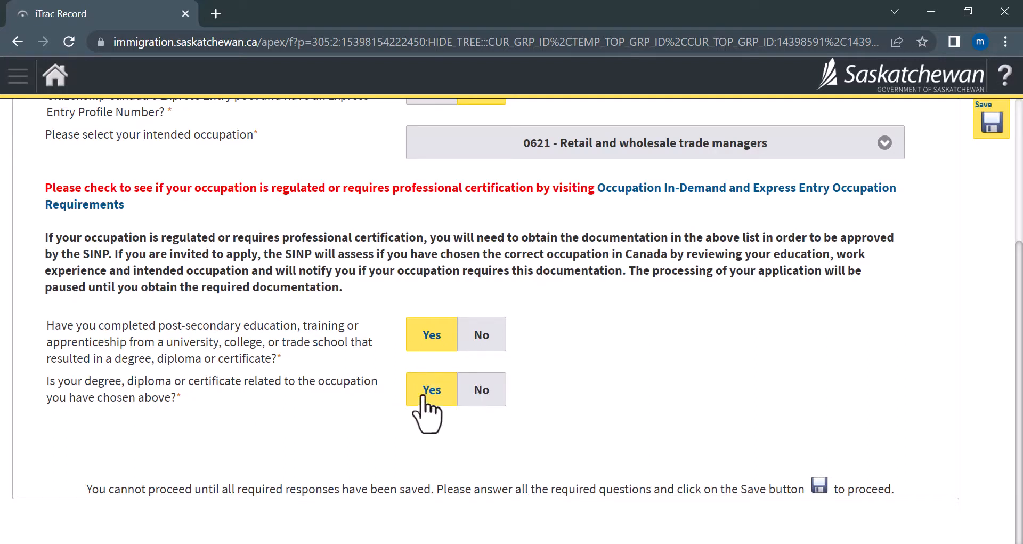
pyautogui.click(985, 119)
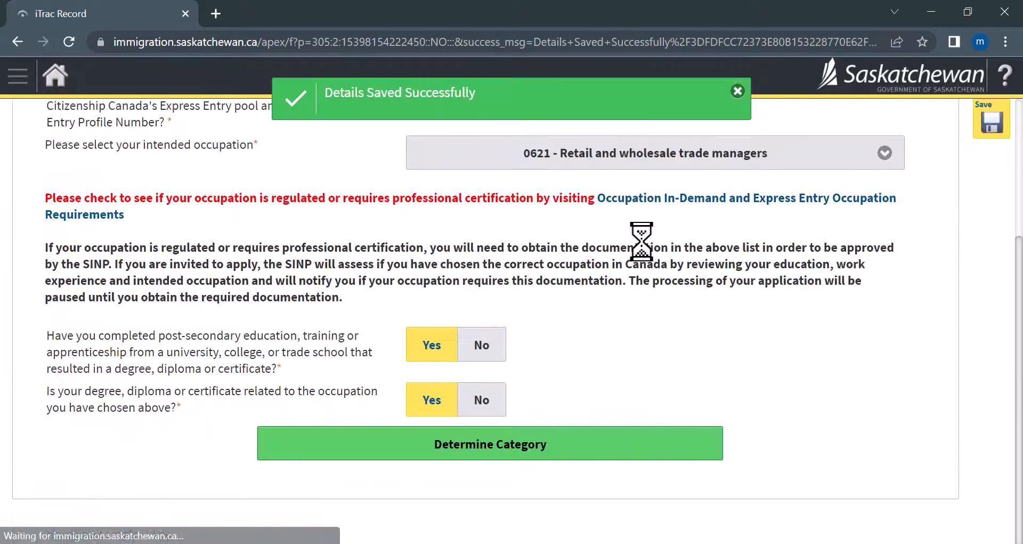
# Determine the category and confirm International Skilled Workers - Occupations In-Demand as correct.
pyautogui.click(416, 456)
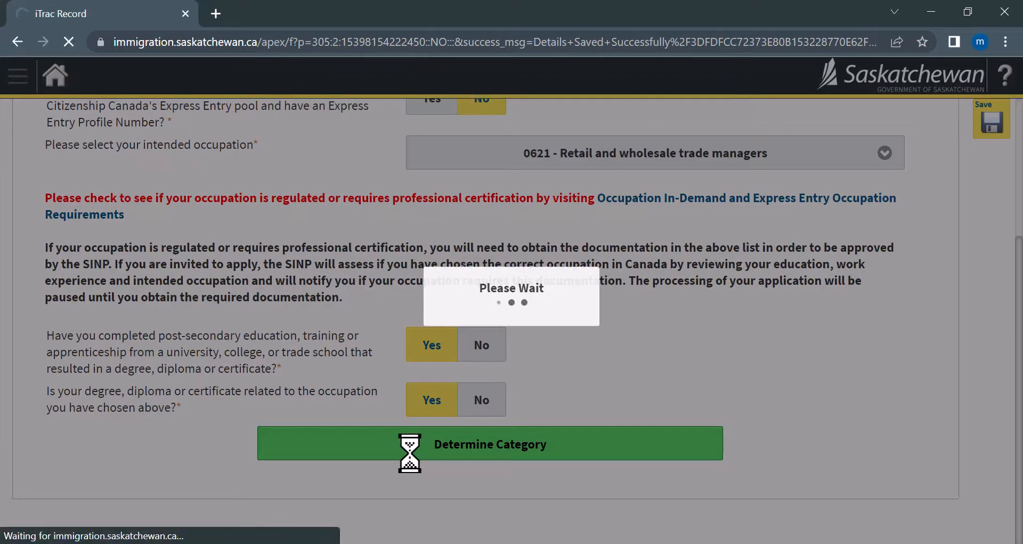
pyautogui.scroll(-2, 400, 469)
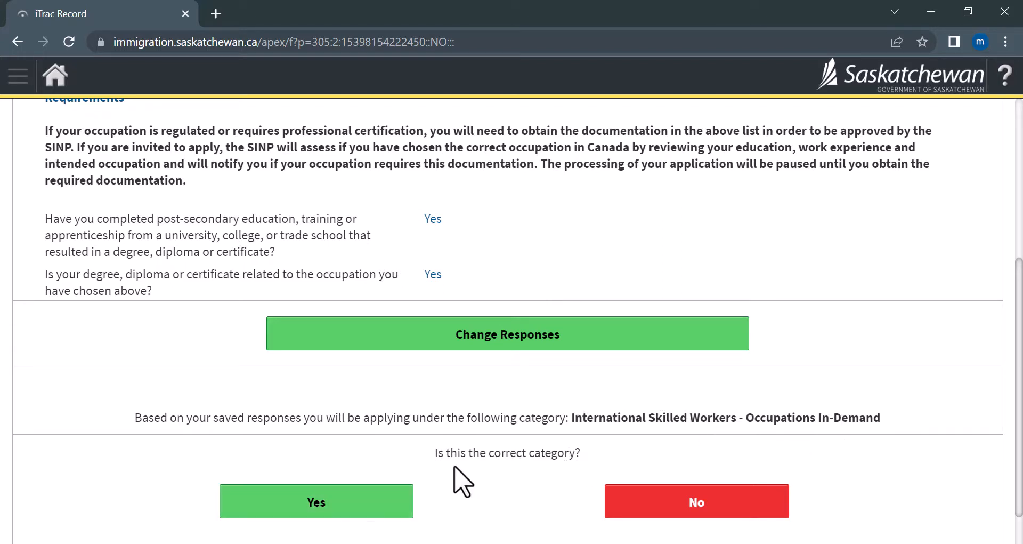
pyautogui.click(335, 503)
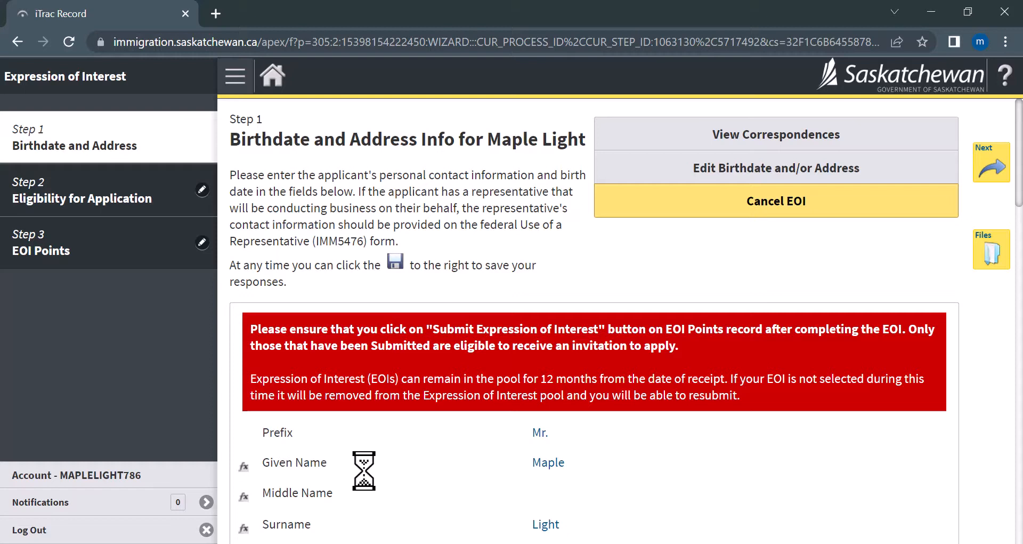
# Review the Birthdate and Address Info step and continue to Eligibility.
pyautogui.scroll(-2, 539, 427)
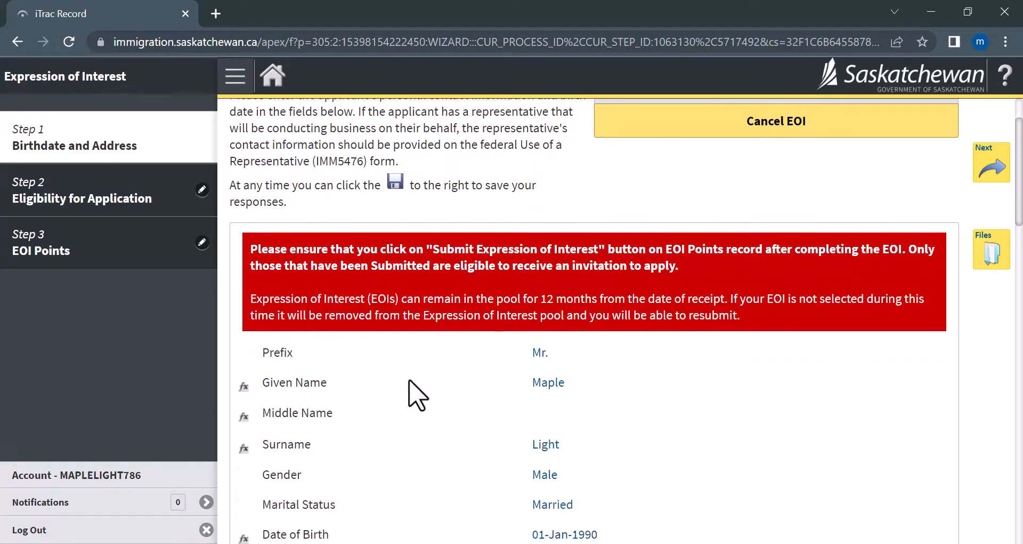
pyautogui.scroll(-1, 501, 363)
pyautogui.scroll(-10, 463, 446)
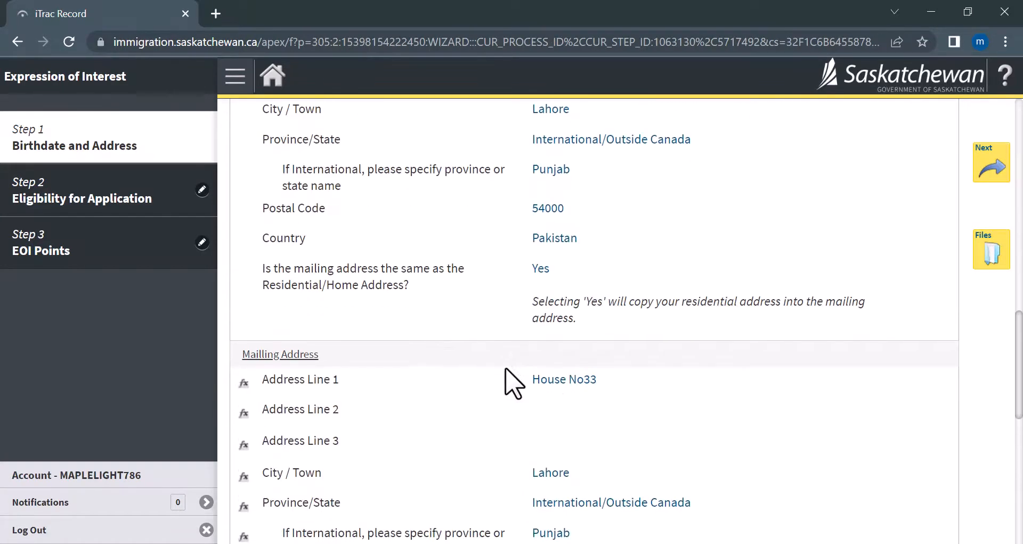
pyautogui.scroll(-12, 511, 384)
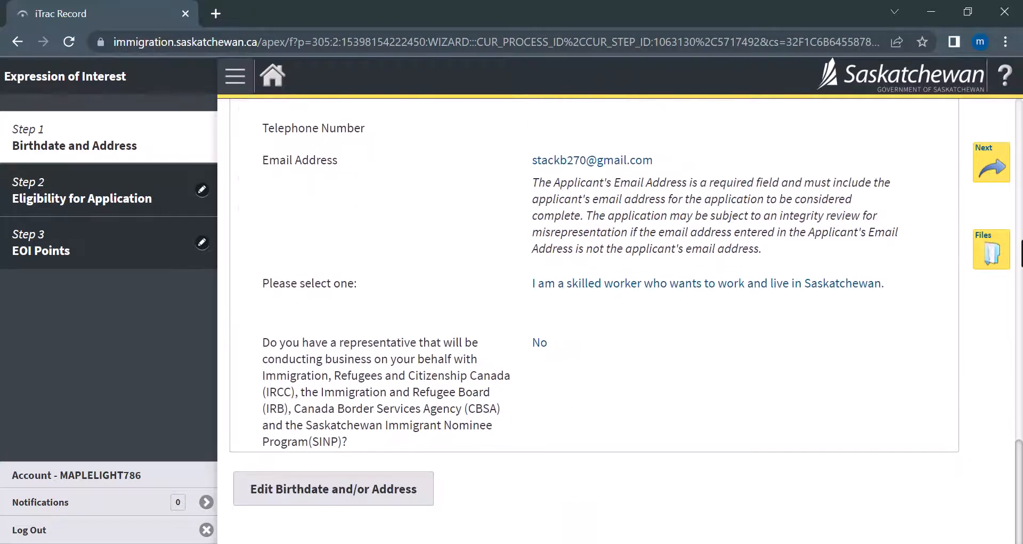
pyautogui.click(991, 168)
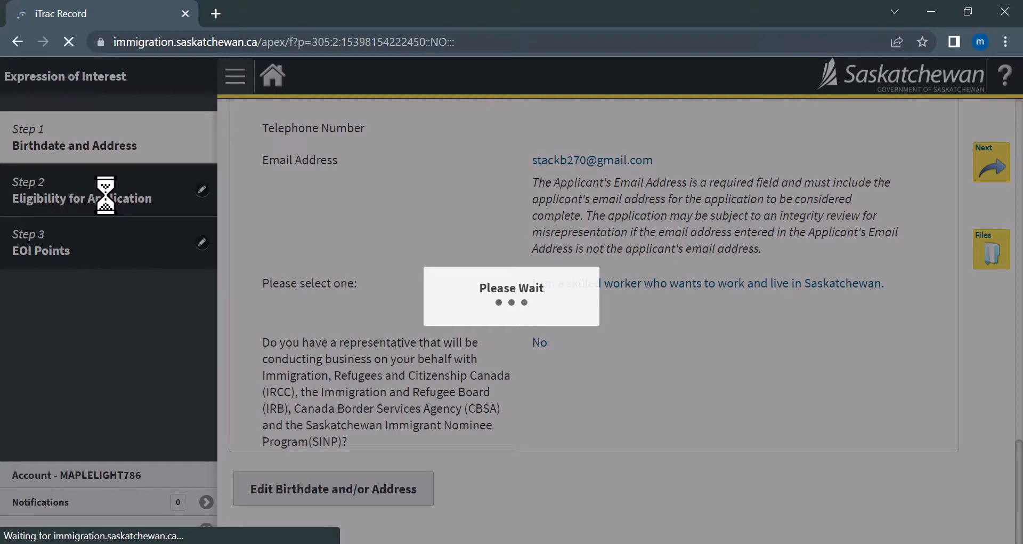
# Review the Eligibility step and continue to EOI Points.
pyautogui.scroll(-1, 462, 339)
pyautogui.scroll(-1, 493, 342)
pyautogui.scroll(-5, 466, 338)
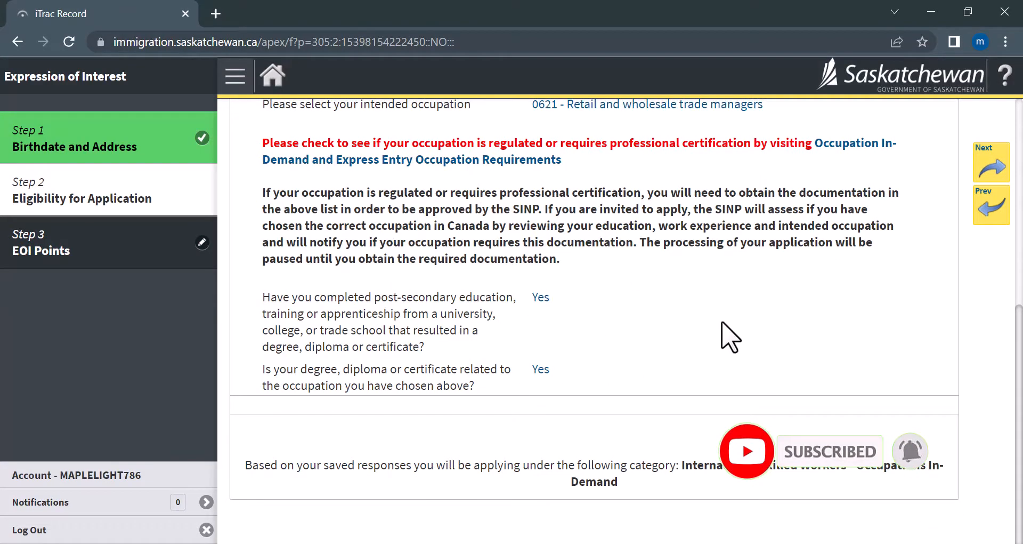
pyautogui.click(989, 160)
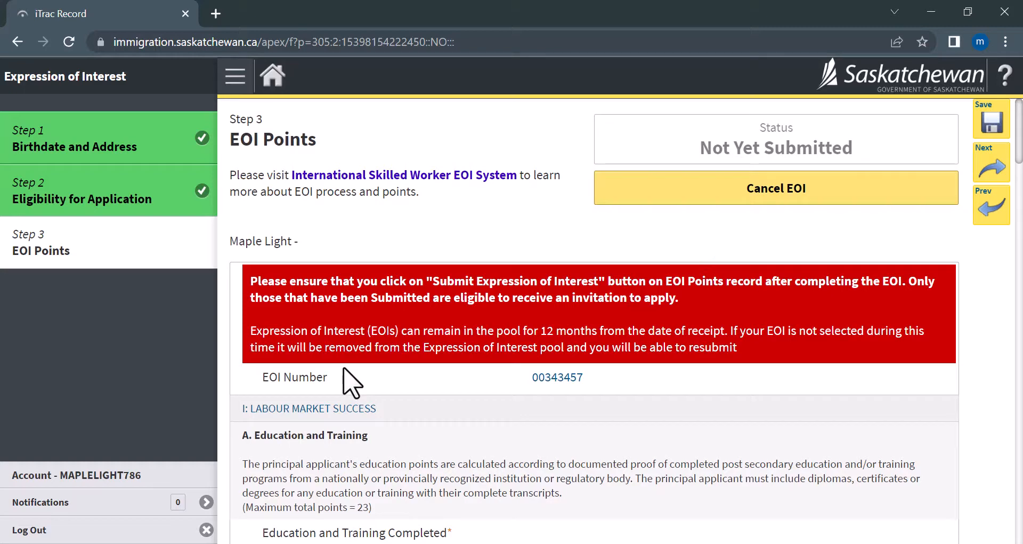
# Claim 23 pts - Master's or Doctorate degree for Education and Training Completed.
pyautogui.scroll(-3, 348, 379)
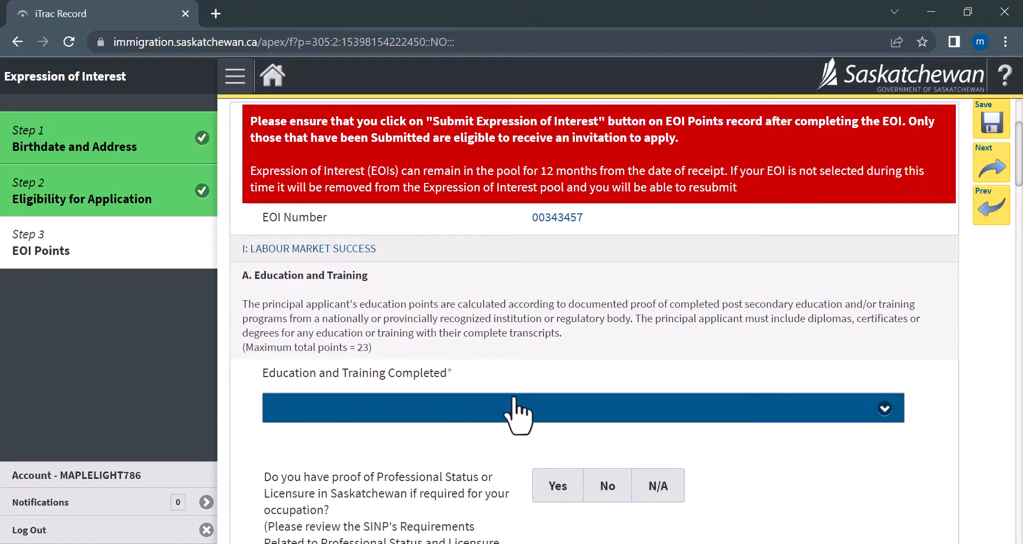
pyautogui.scroll(-1, 587, 341)
pyautogui.click(578, 333)
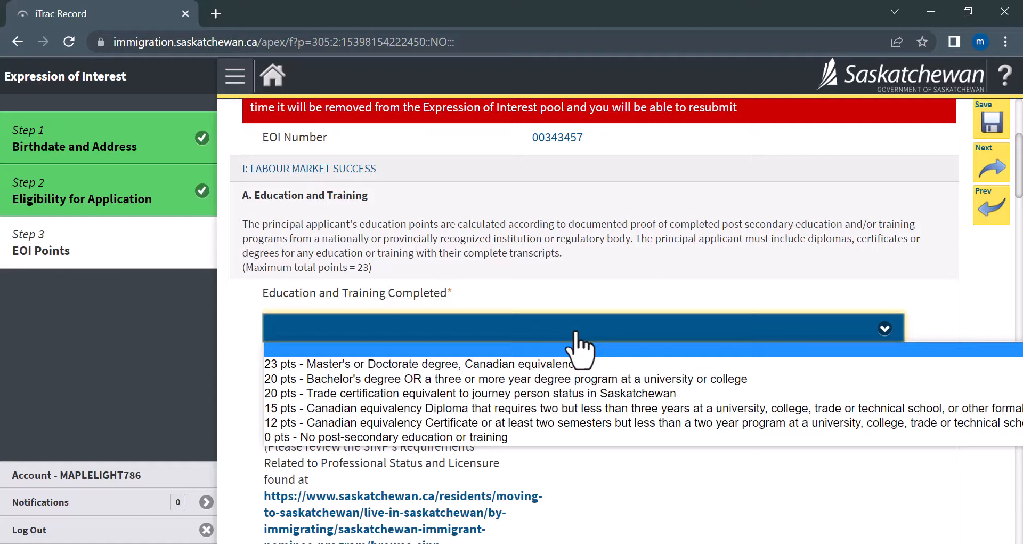
pyautogui.click(380, 364)
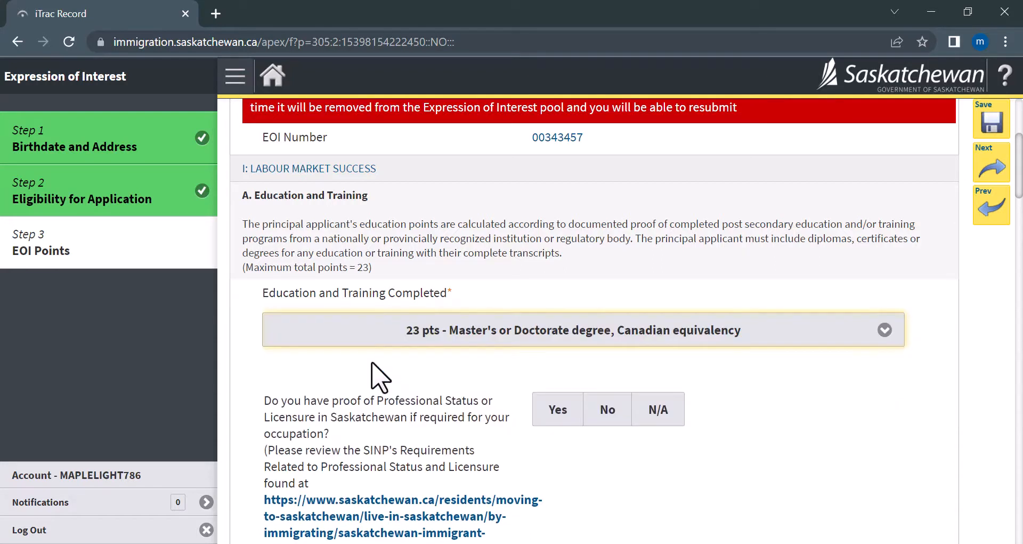
pyautogui.scroll(-1, 405, 373)
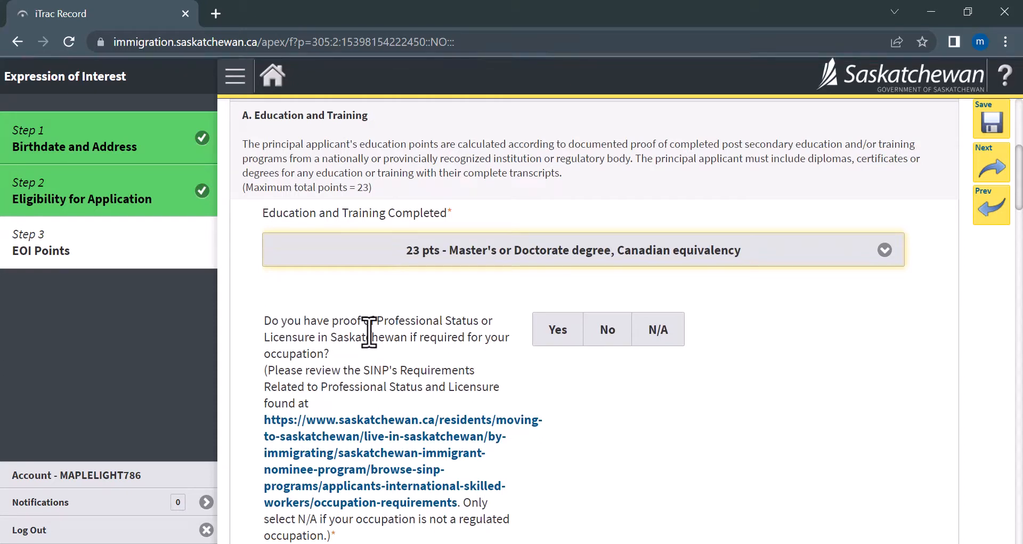
# Mark the professional licensure question as N/A.
pyautogui.click(649, 347)
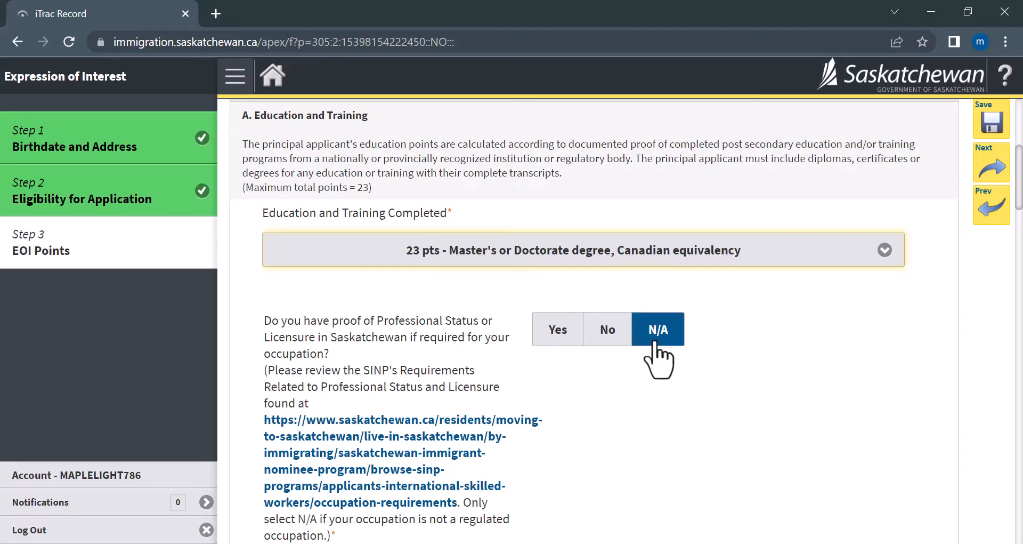
pyautogui.click(657, 340)
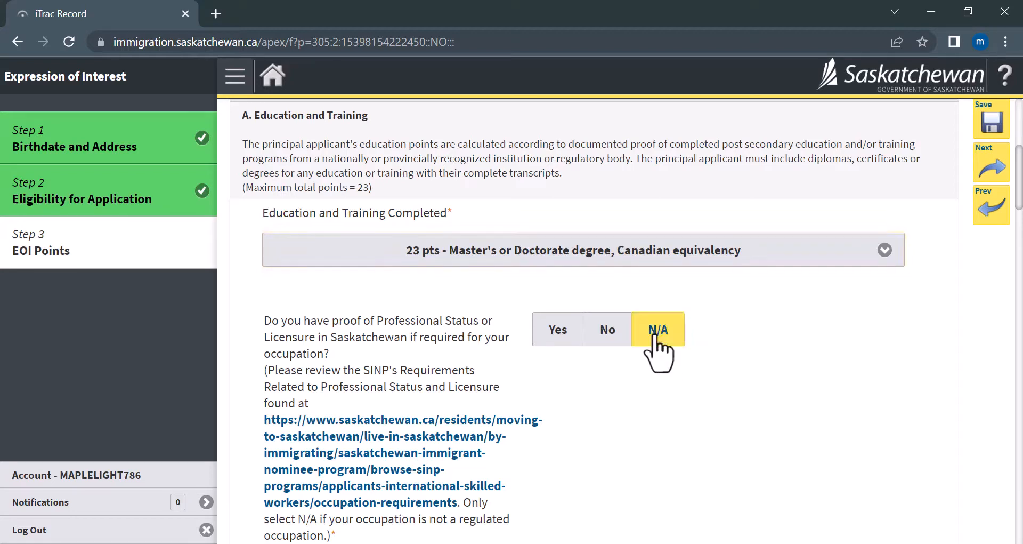
pyautogui.scroll(-5, 679, 363)
pyautogui.scroll(-3, 681, 349)
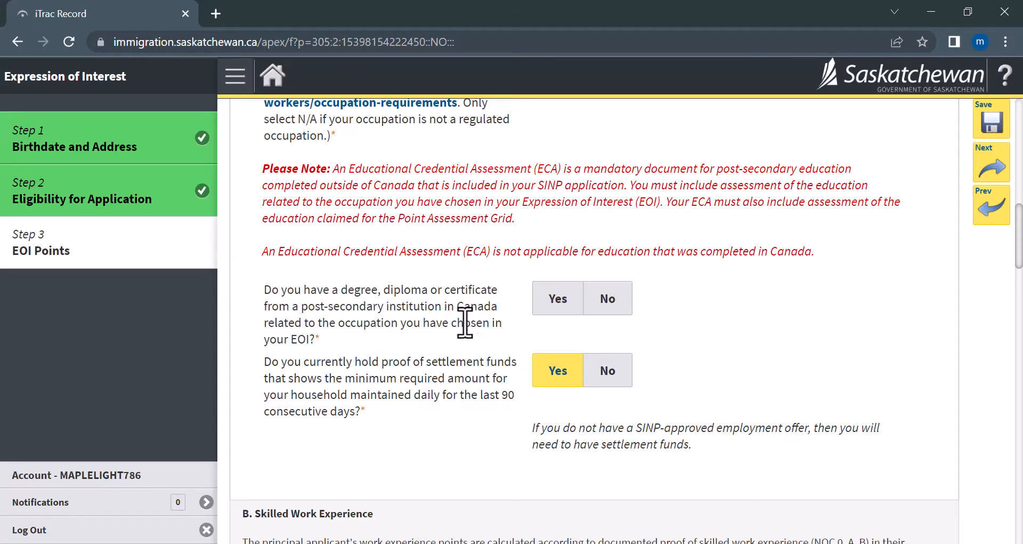
# Answer No for Canadian degree and trade certificate, Yes for educational credential assessment.
pyautogui.click(620, 303)
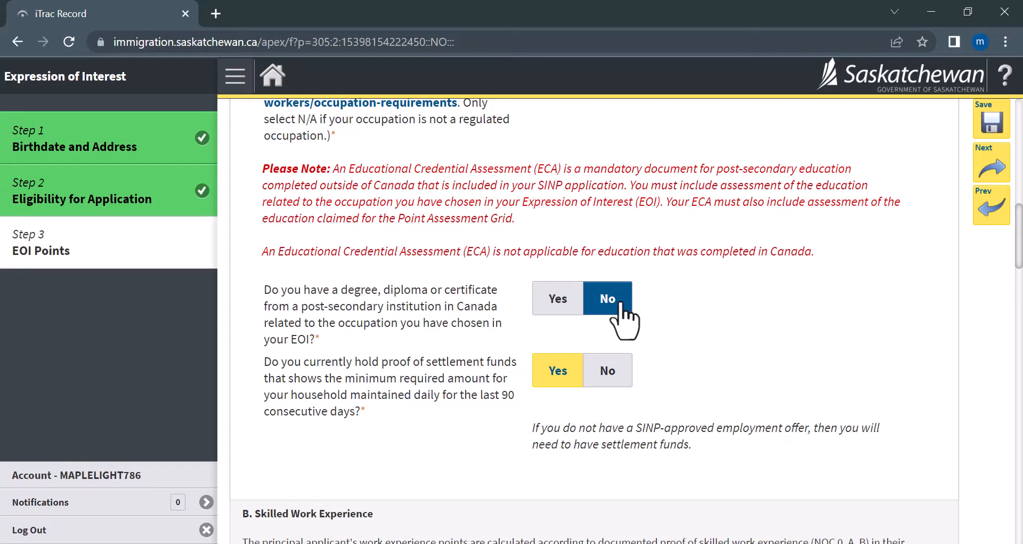
pyautogui.click(620, 302)
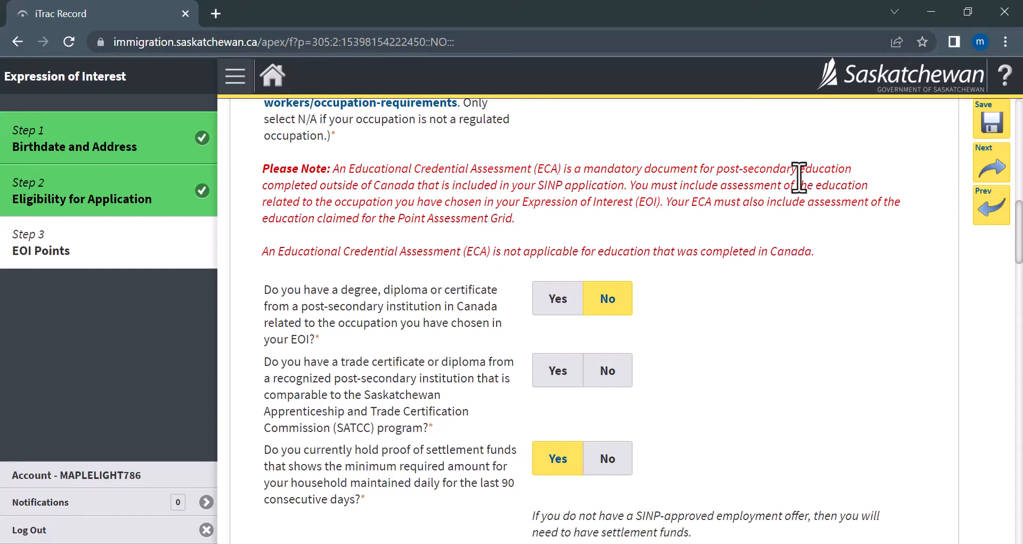
pyautogui.click(625, 368)
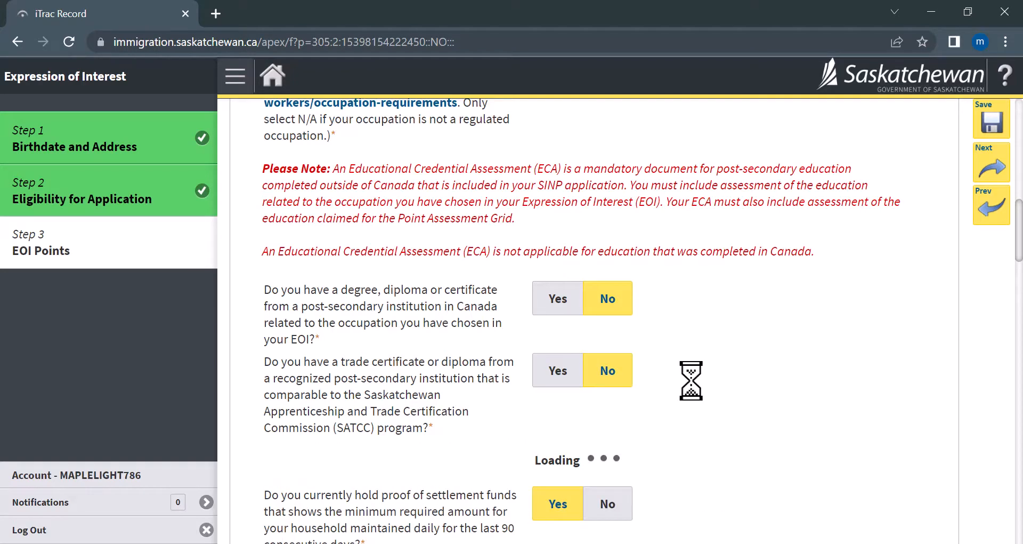
pyautogui.scroll(-1, 691, 380)
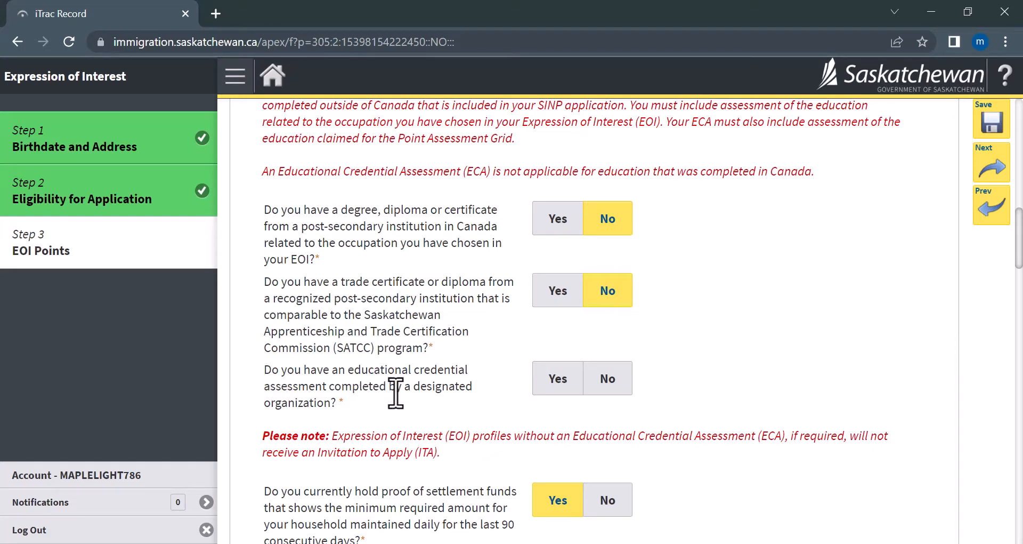
pyautogui.click(544, 380)
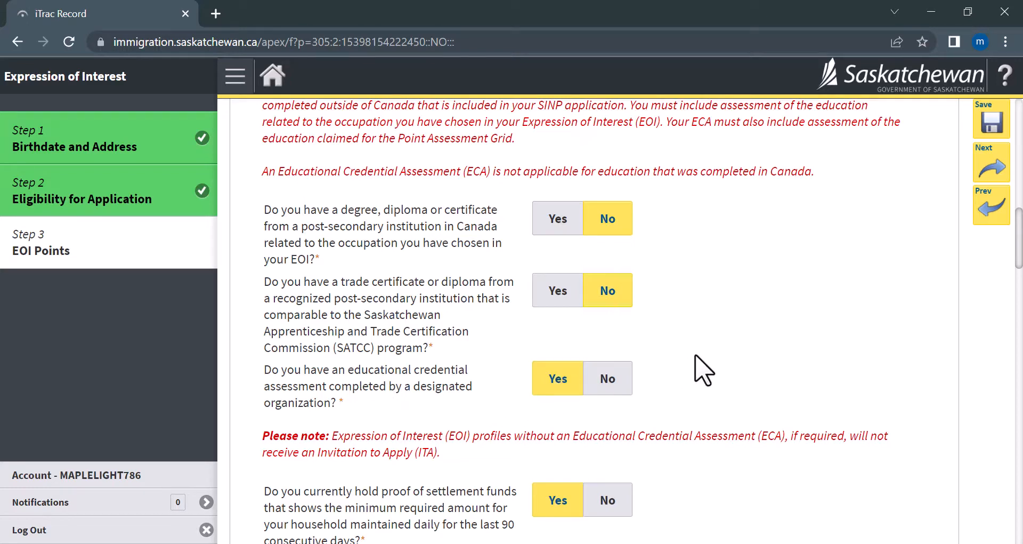
pyautogui.scroll(-2, 696, 366)
pyautogui.scroll(-2, 706, 371)
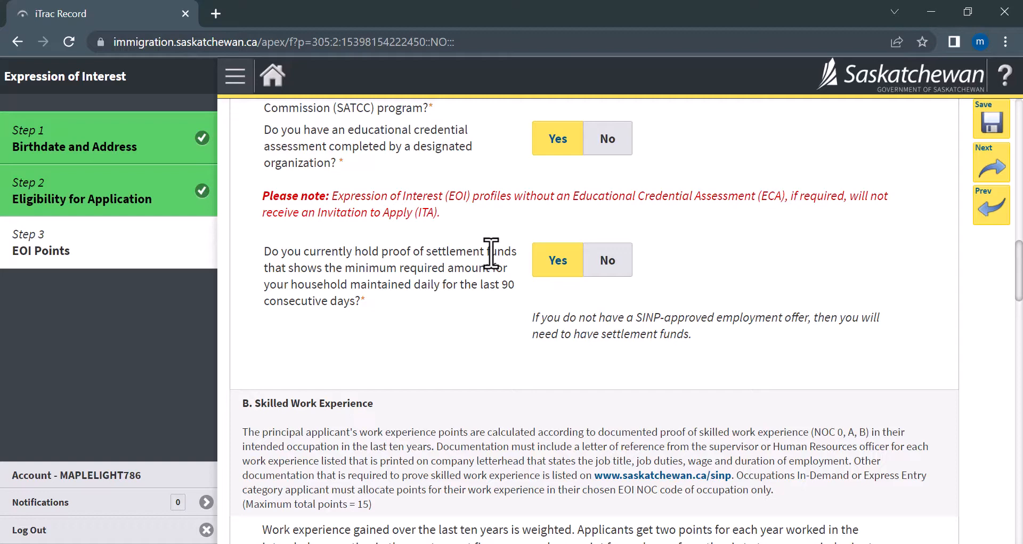
# Claim 10 pts - 5 years for work experience in the recent five years.
pyautogui.scroll(-3, 639, 318)
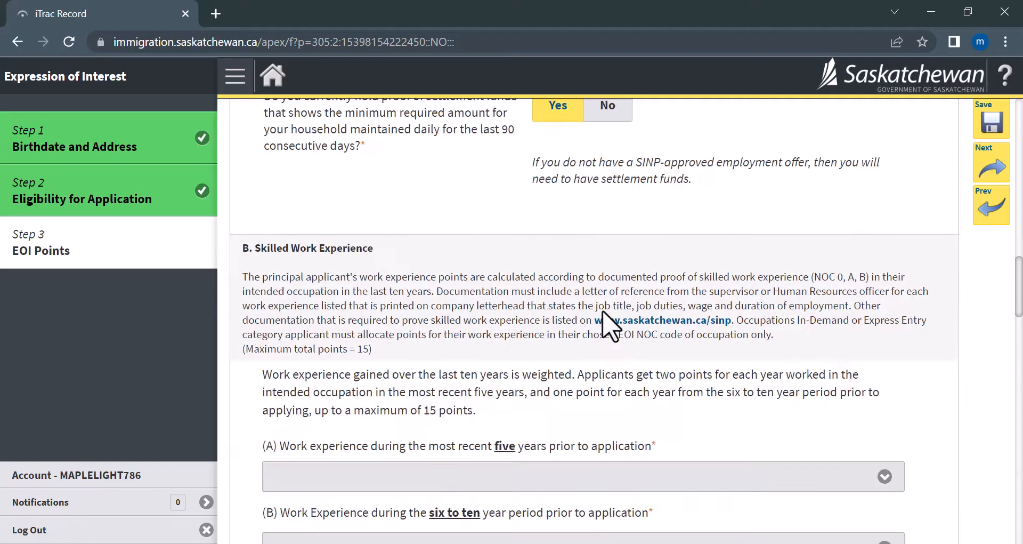
pyautogui.scroll(-2, 638, 320)
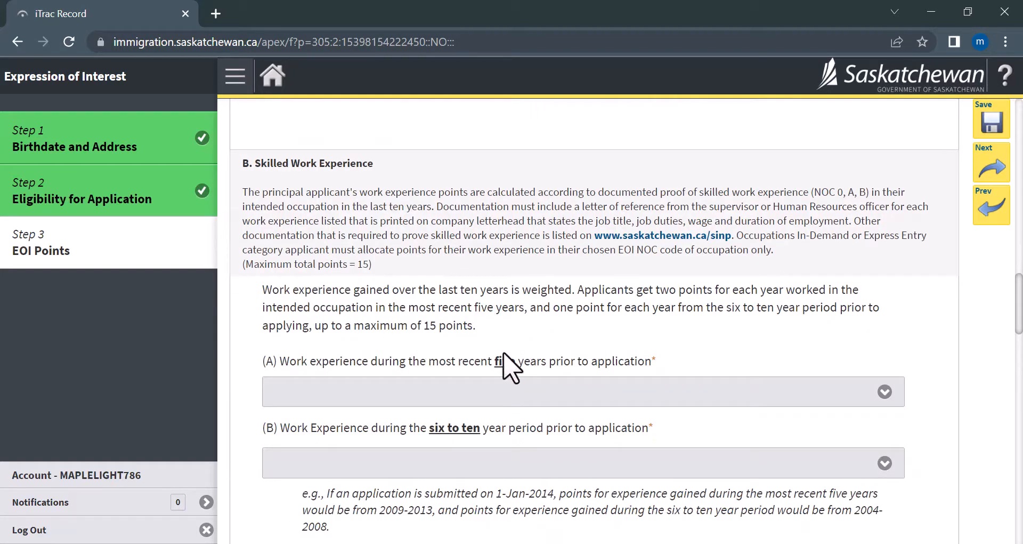
pyautogui.scroll(-2, 468, 361)
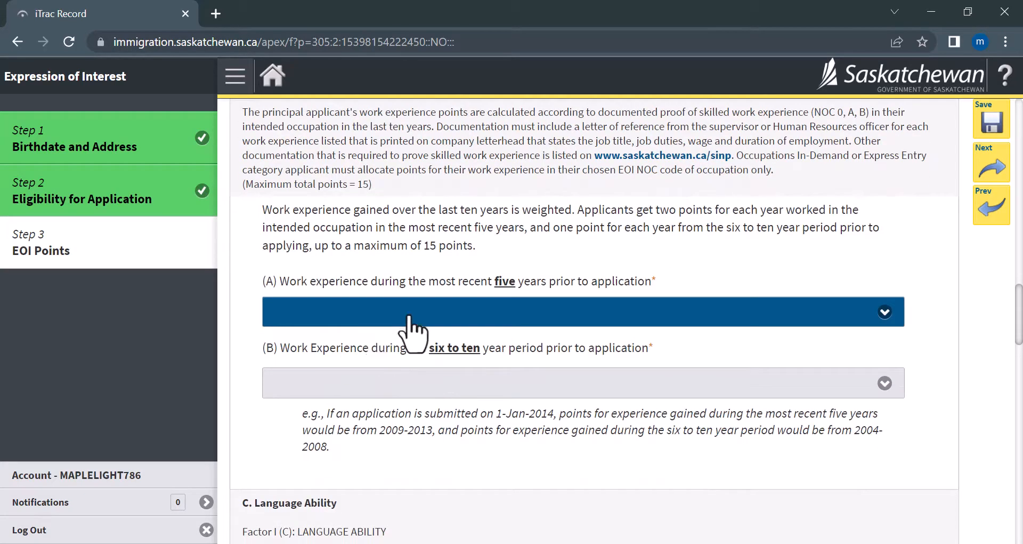
pyautogui.click(442, 317)
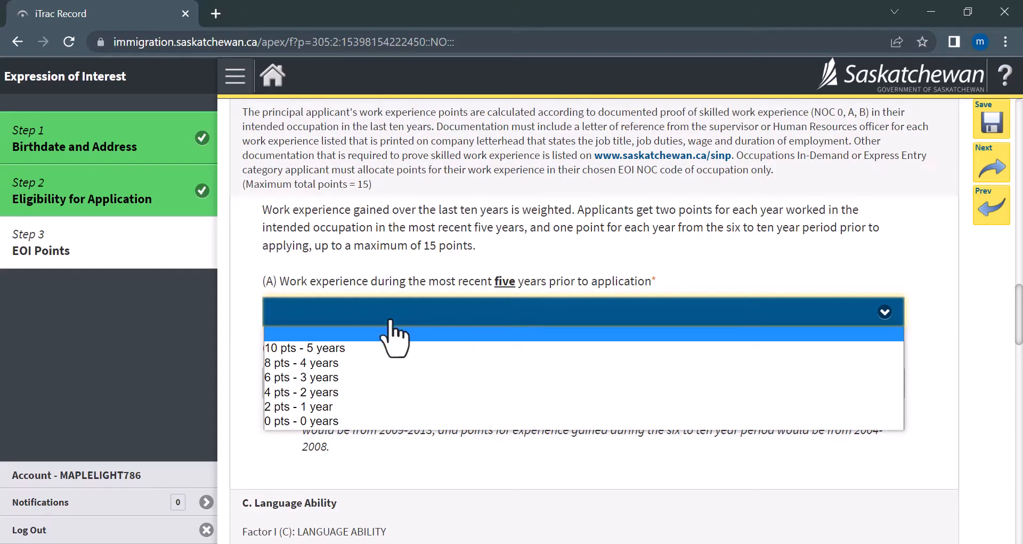
pyautogui.click(355, 349)
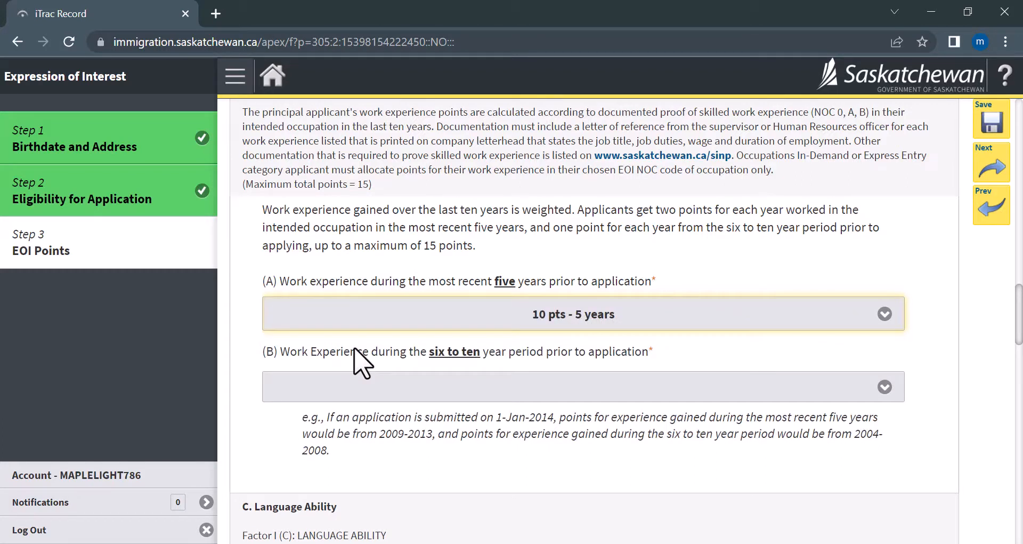
# Claim 5 pts - 5 years for the six-to-ten year work experience period.
pyautogui.click(360, 384)
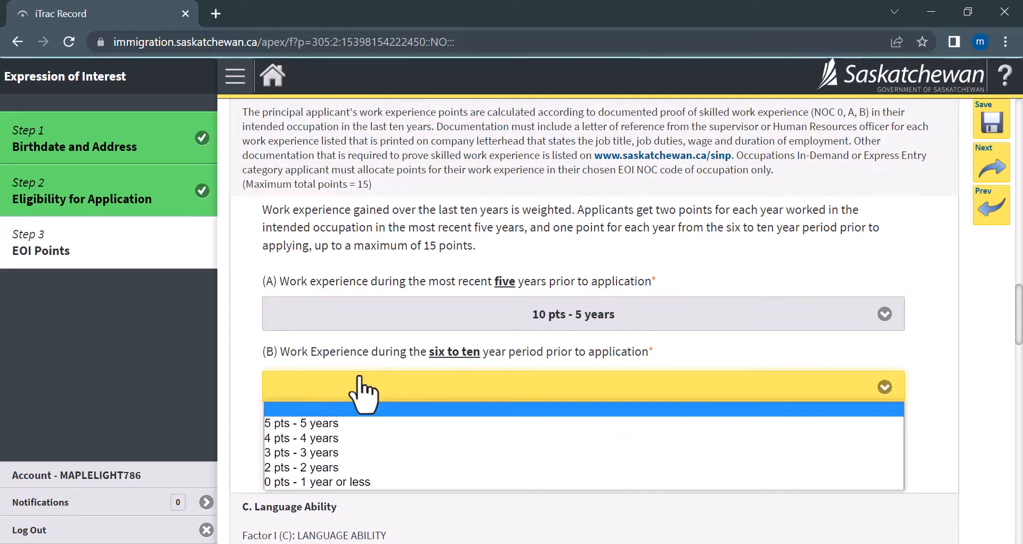
pyautogui.click(329, 424)
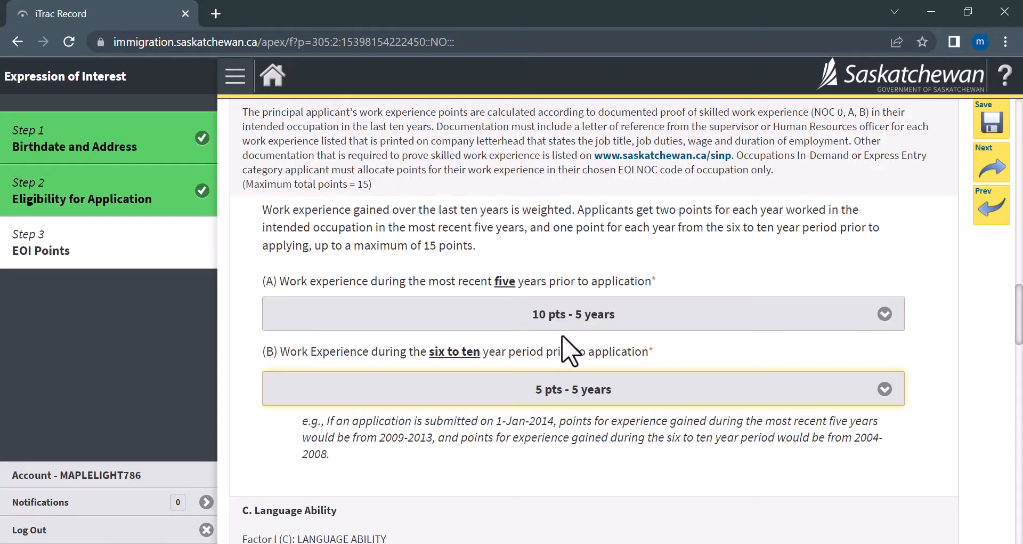
pyautogui.scroll(-5, 589, 370)
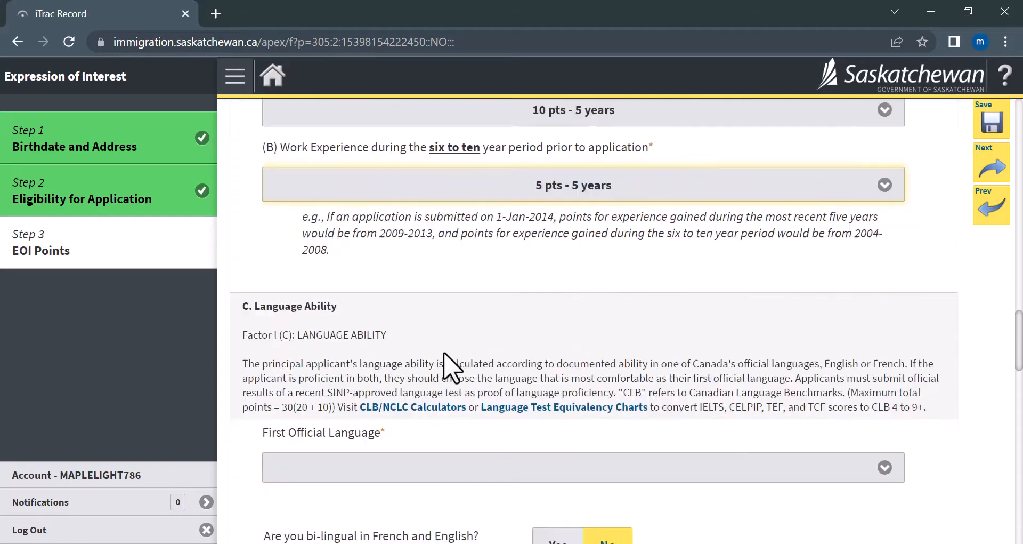
# Claim 20 pts - CLB 8 and higher for first official language and answer No for bilingual.
pyautogui.scroll(-1, 417, 286)
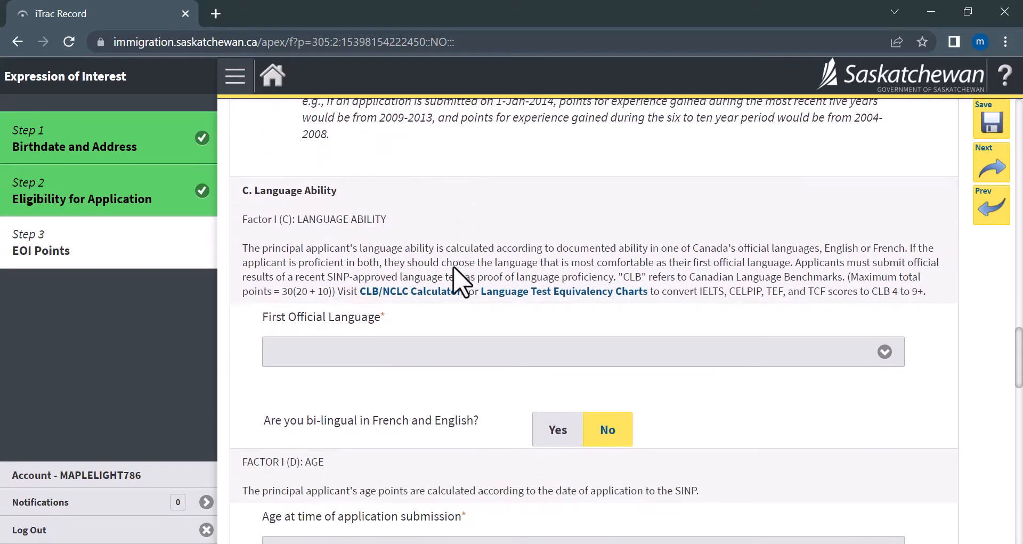
pyautogui.click(427, 364)
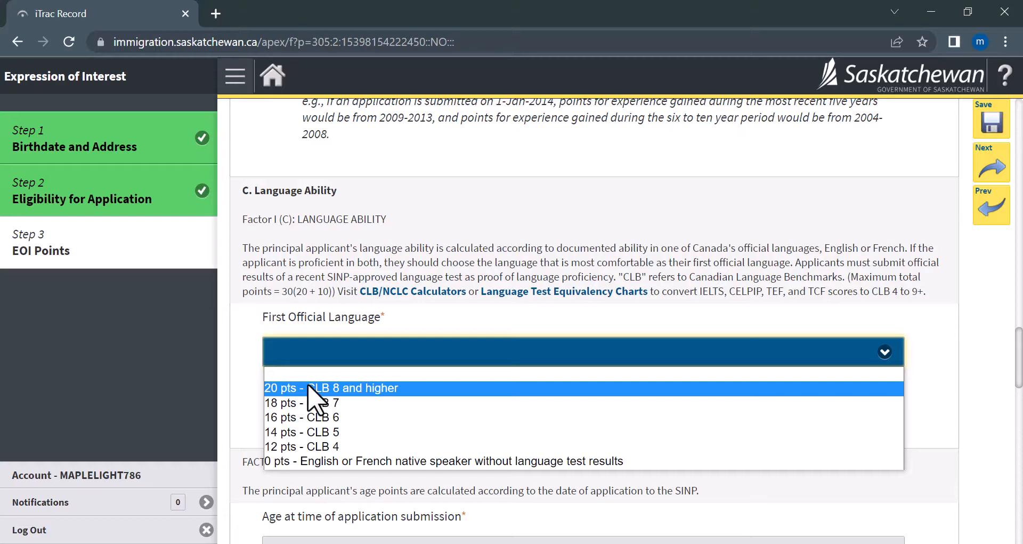
pyautogui.click(309, 388)
pyautogui.scroll(-1, 533, 352)
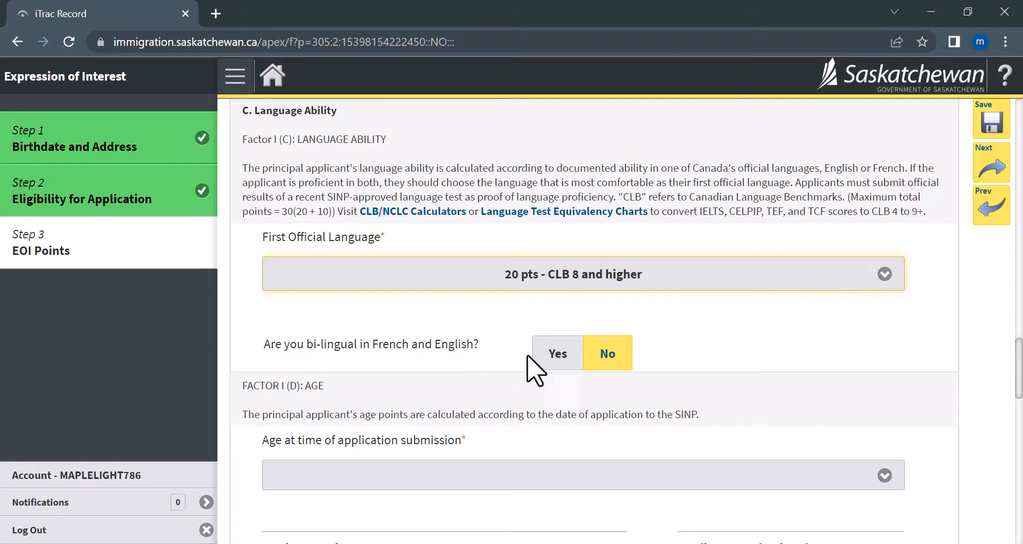
pyautogui.click(544, 358)
pyautogui.scroll(-2, 660, 343)
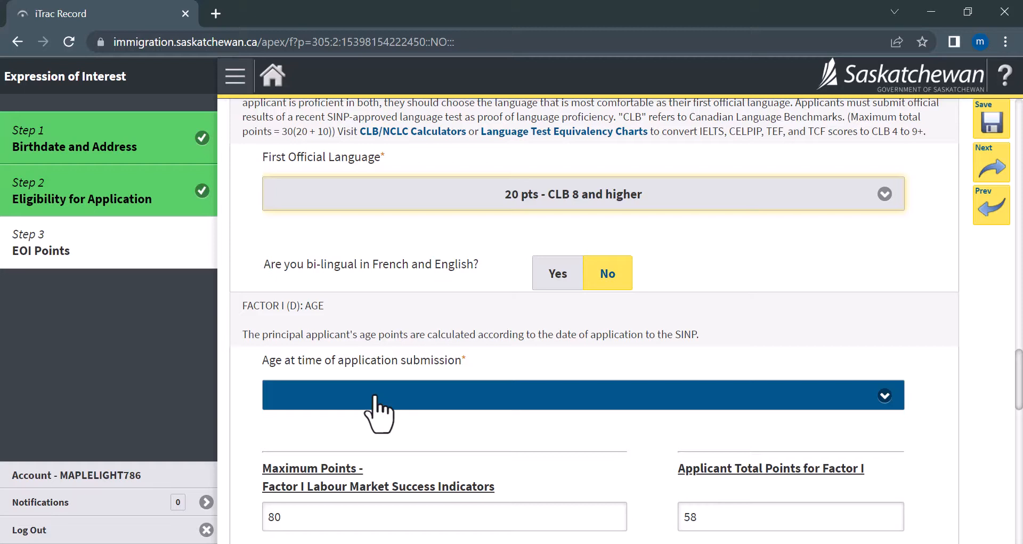
# Claim 12 pts - 22-34 for age.
pyautogui.click(378, 397)
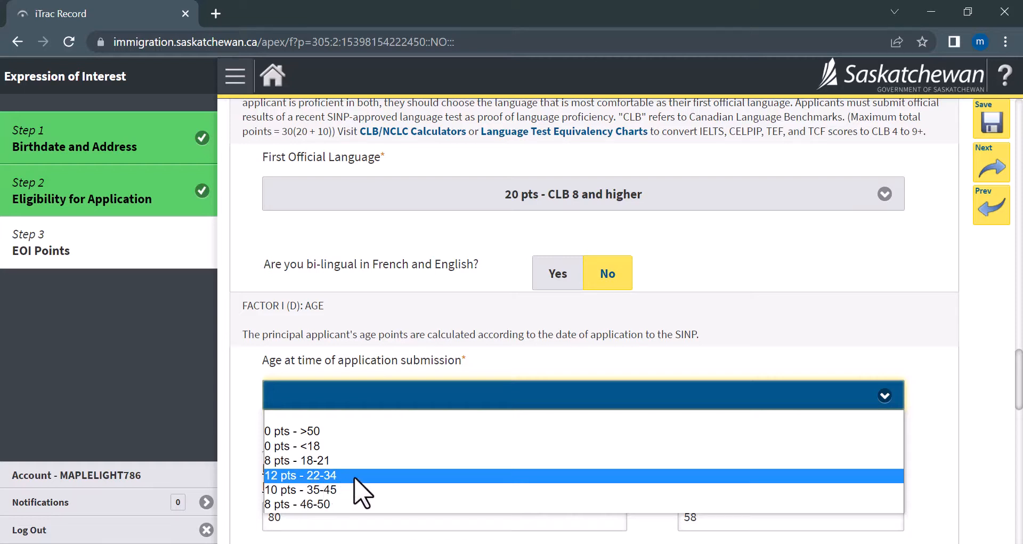
pyautogui.click(355, 477)
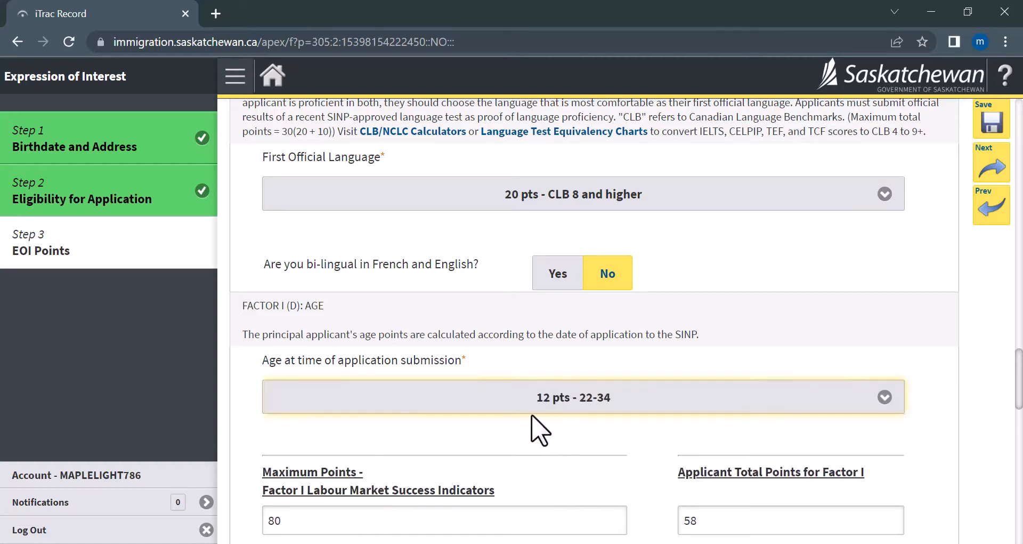
pyautogui.scroll(-3, 549, 421)
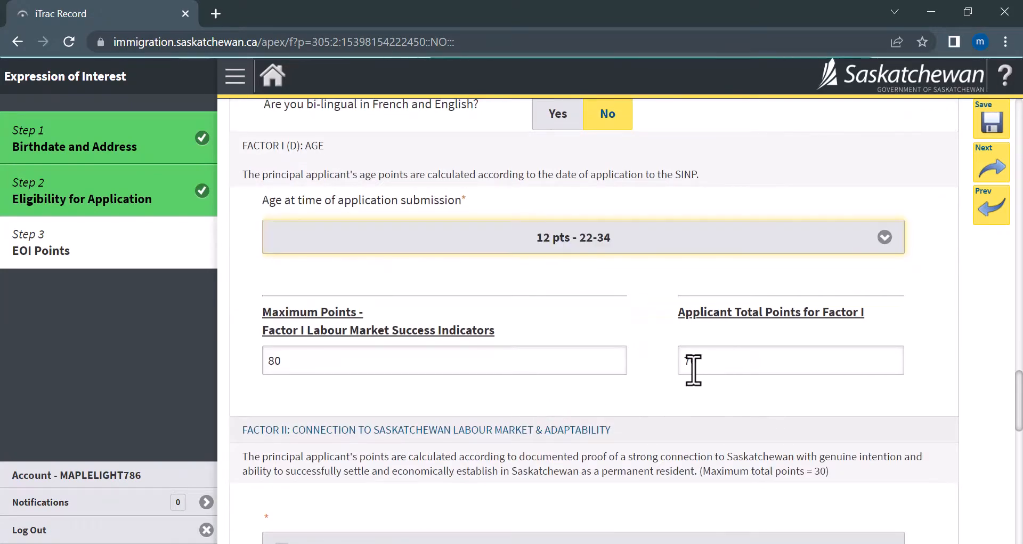
pyautogui.moveTo(688, 361); pyautogui.dragTo(713, 362)
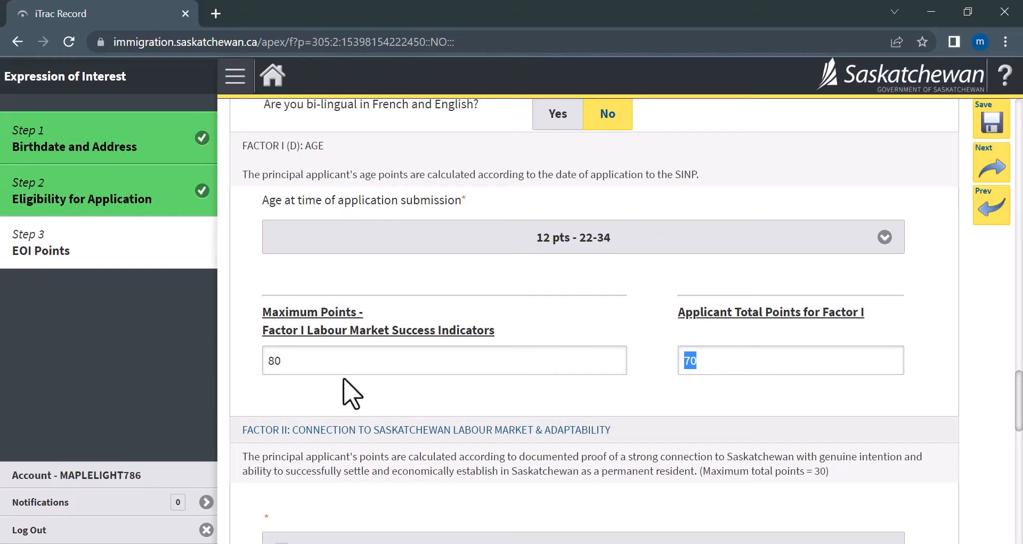
pyautogui.scroll(-2, 425, 368)
pyautogui.scroll(-1, 418, 355)
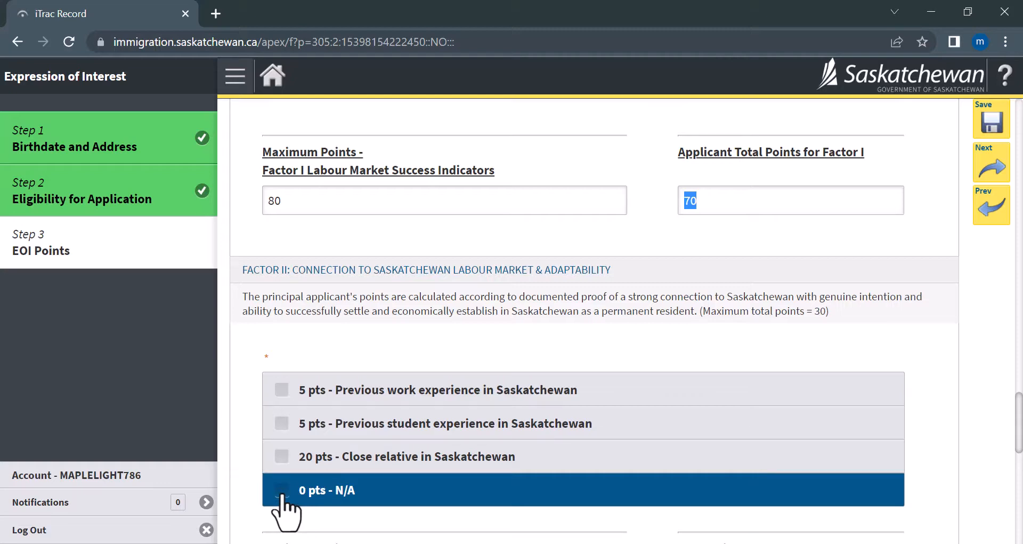
# Tick 0 pts - N/A for Saskatchewan connection under Factor II.
pyautogui.click(281, 491)
pyautogui.scroll(-4, 581, 405)
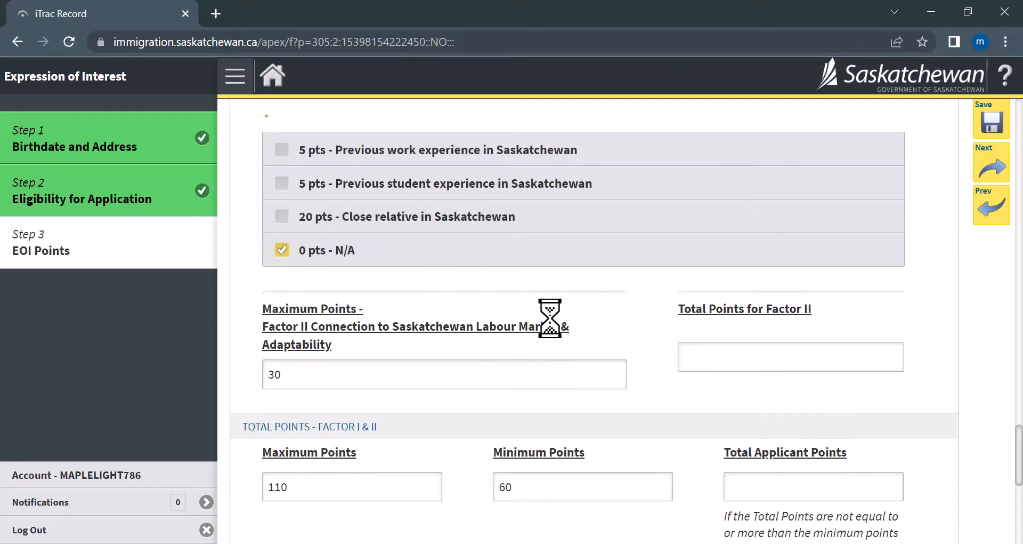
pyautogui.scroll(-3, 353, 386)
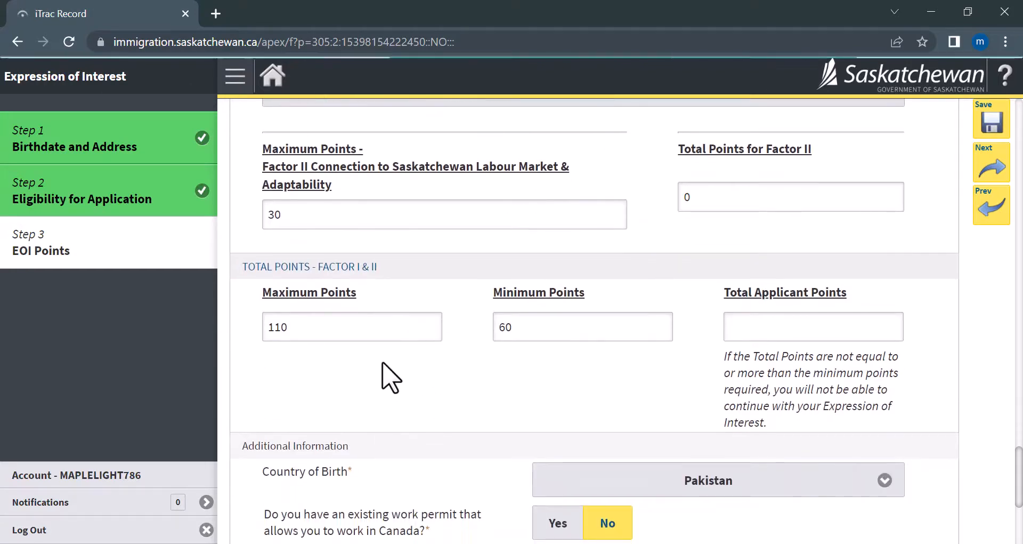
# Enter 70 as the Total Applicant Points.
pyautogui.click(746, 334)
pyautogui.write('70')
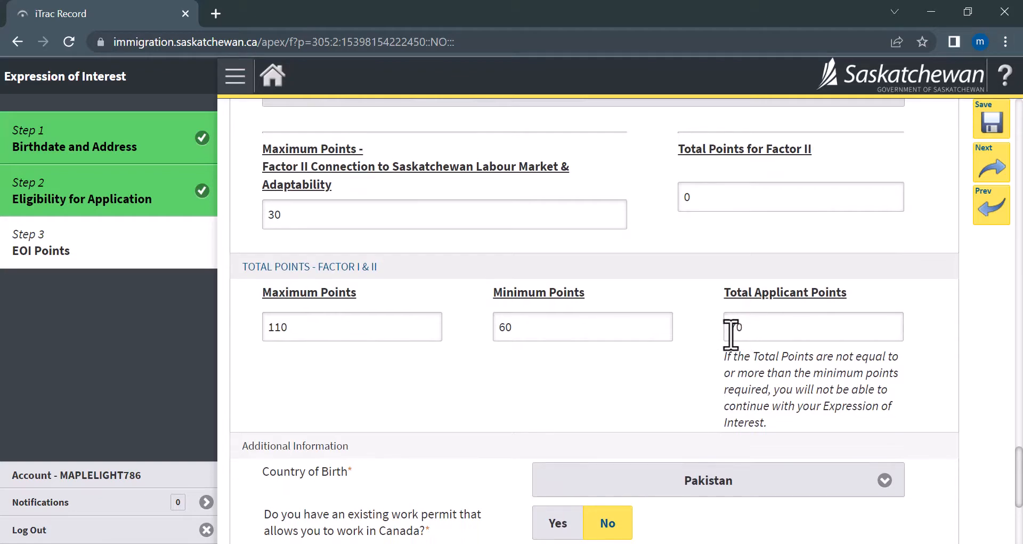
pyautogui.moveTo(743, 327); pyautogui.dragTo(736, 328)
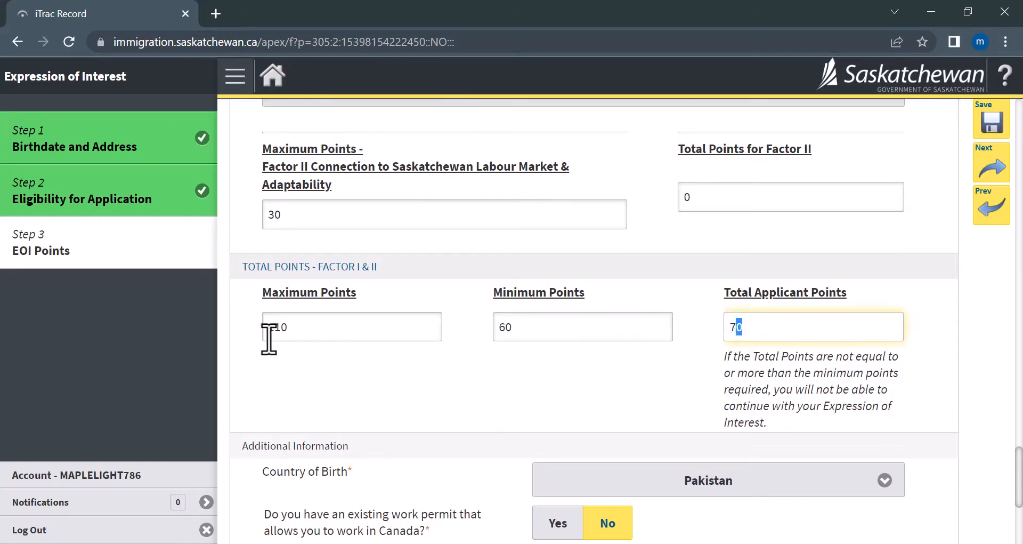
pyautogui.scroll(-3, 536, 411)
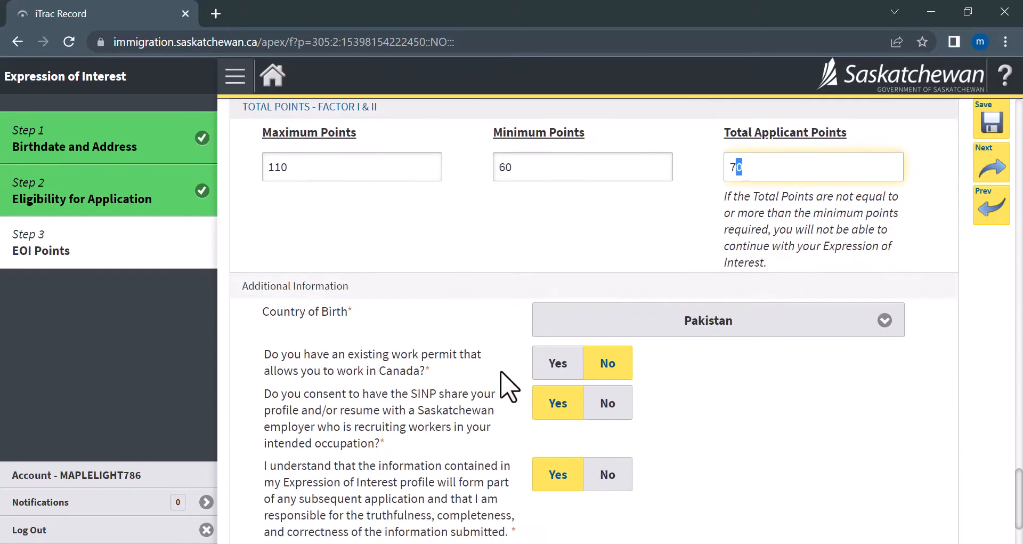
pyautogui.scroll(-2, 581, 393)
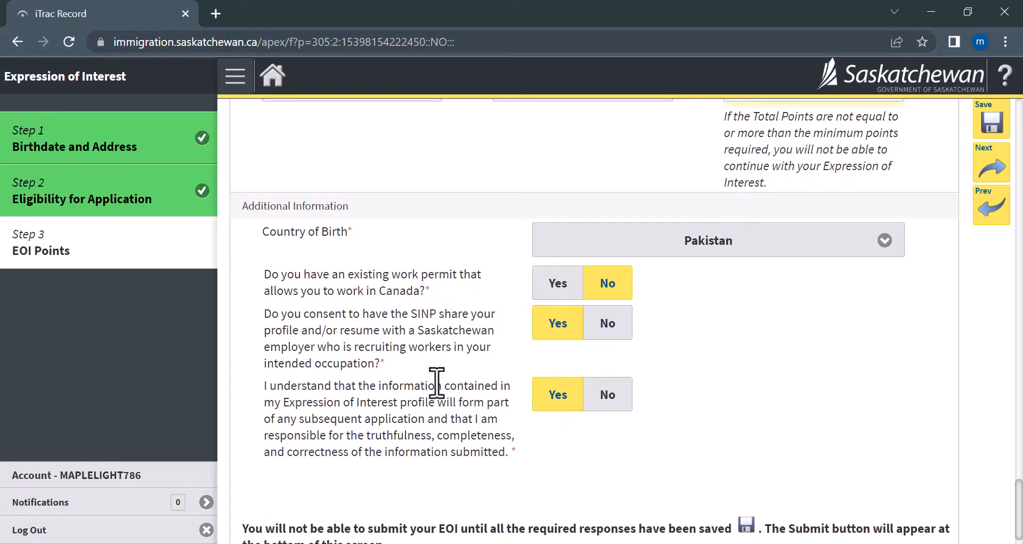
pyautogui.scroll(-1, 387, 339)
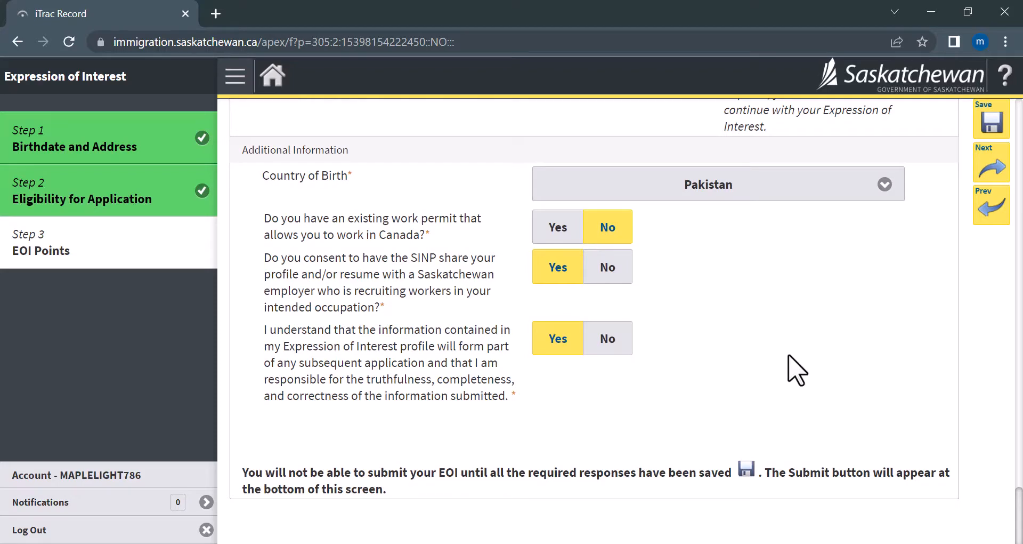
pyautogui.scroll(4, 701, 393)
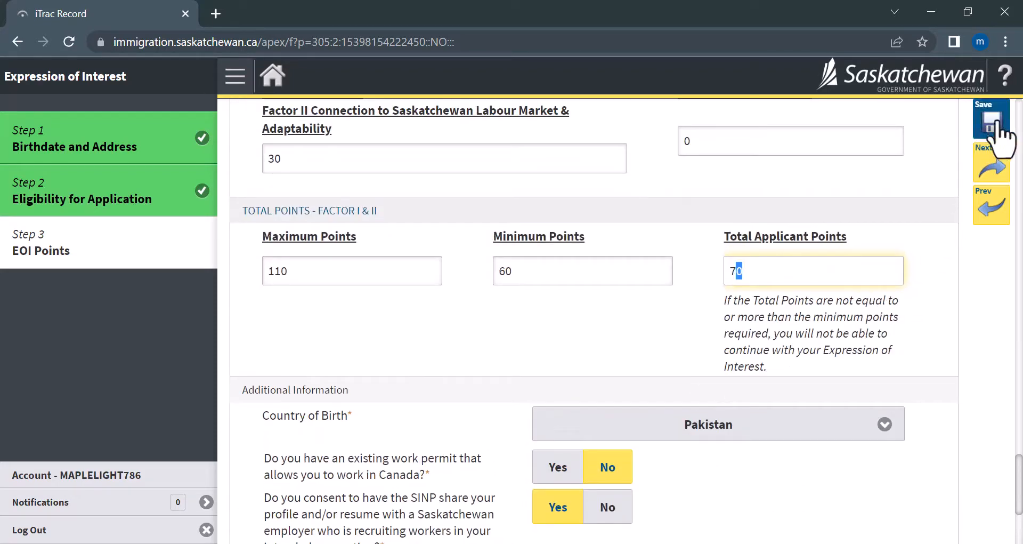
# Save the EOI Points answers totalling 70, then submit the Expression of Interest.
pyautogui.click(1000, 124)
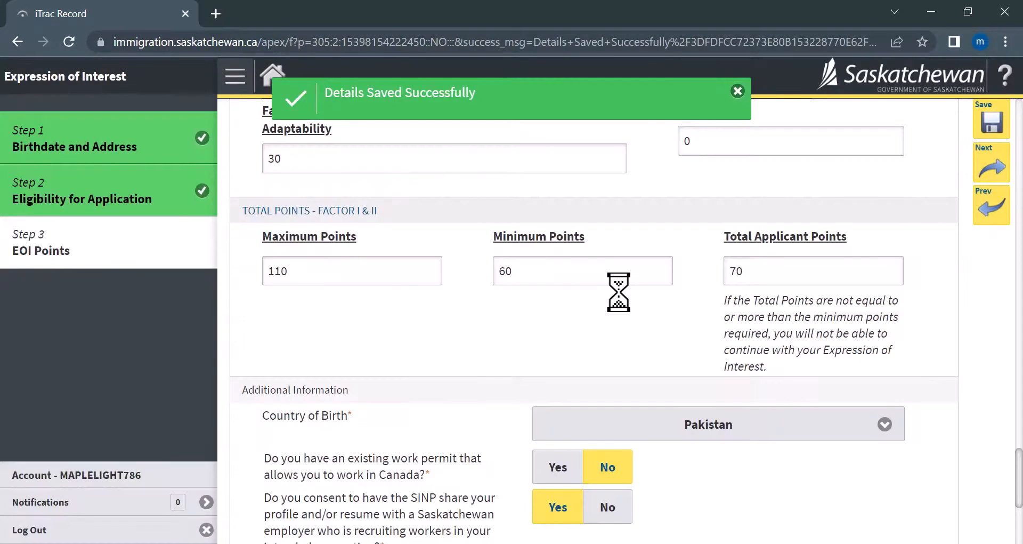
pyautogui.scroll(-5, 588, 296)
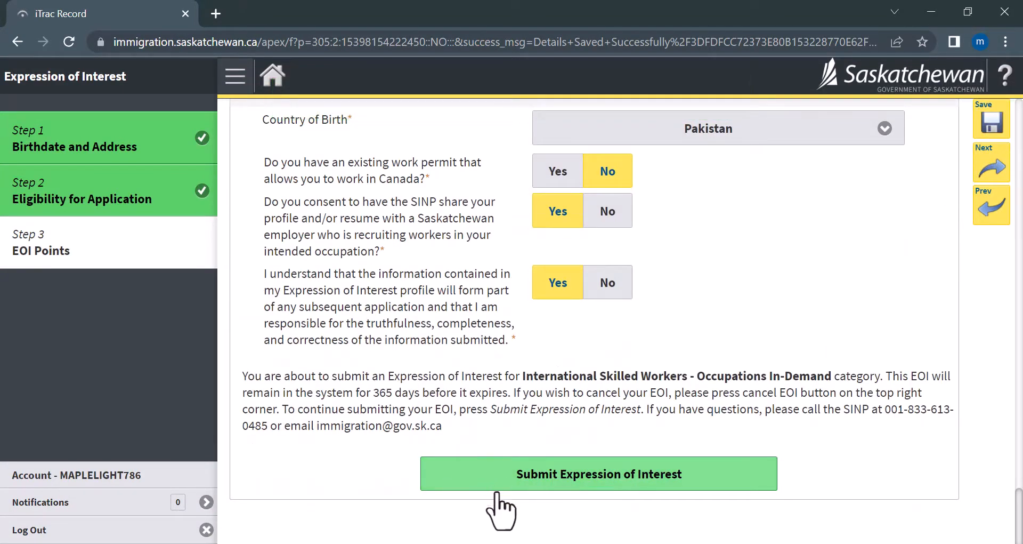
pyautogui.click(569, 478)
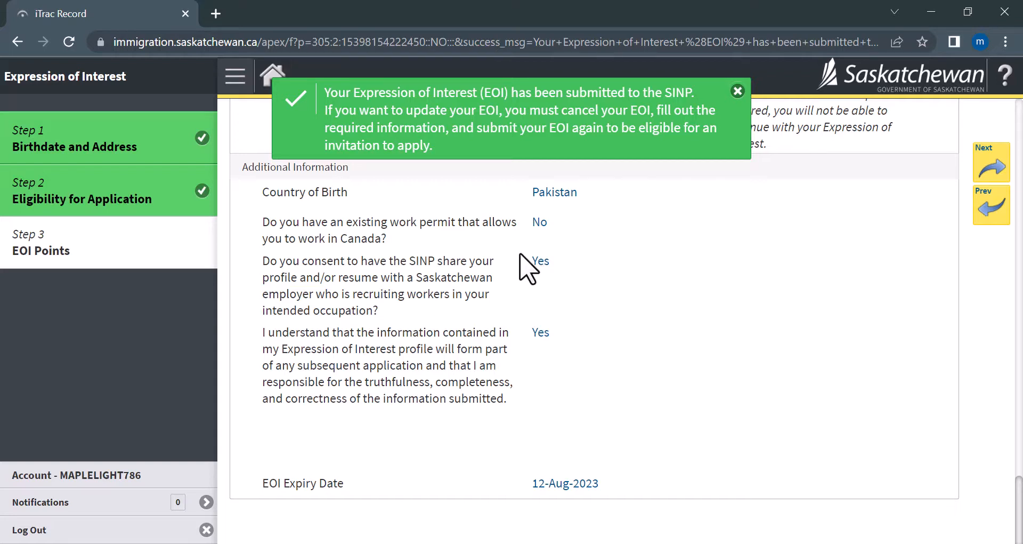
# Highlight the EOI expiry date 12-Aug-2023, view Birthdate and Address, then reopen Step 3 EOI Points.
pyautogui.moveTo(528, 489); pyautogui.dragTo(604, 489)
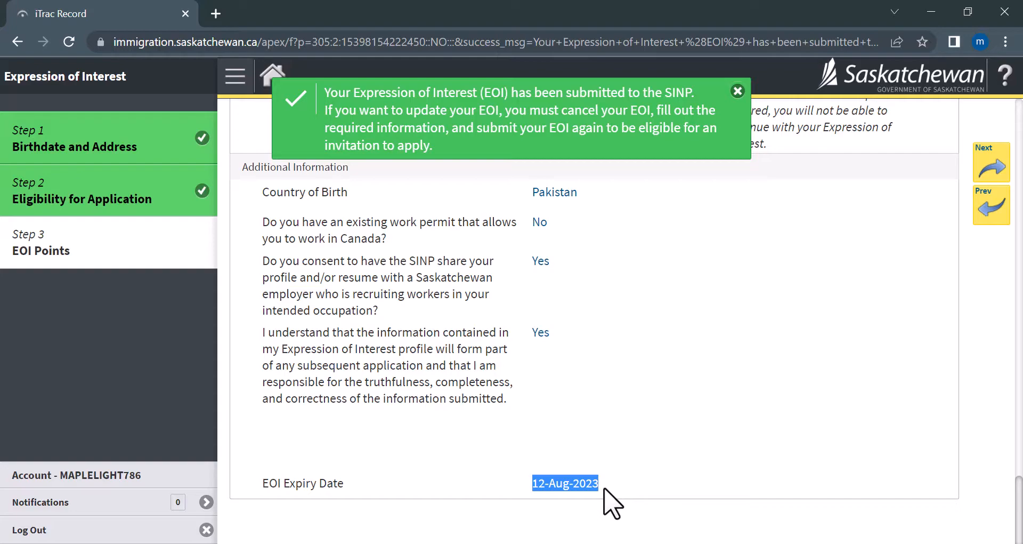
pyautogui.scroll(15, 825, 354)
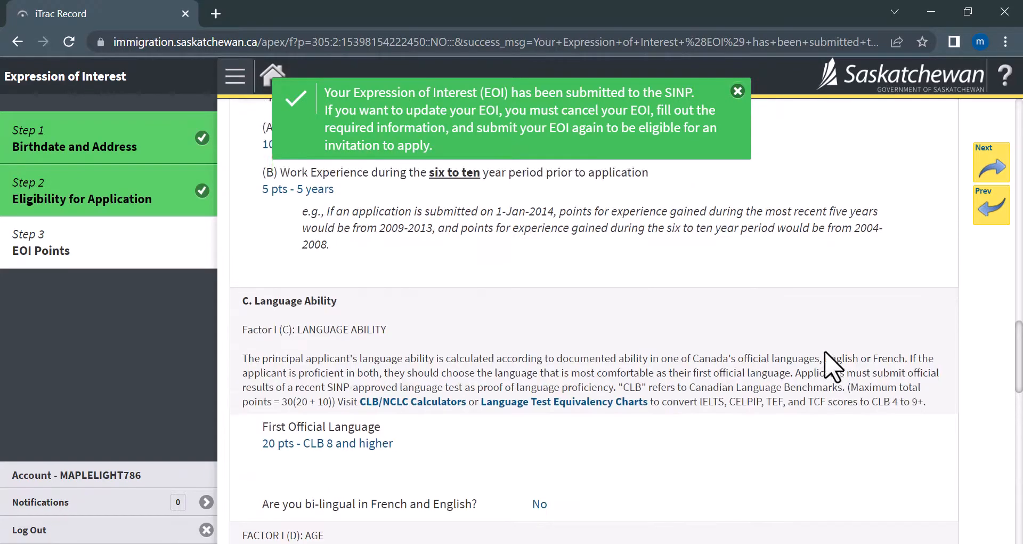
pyautogui.click(987, 169)
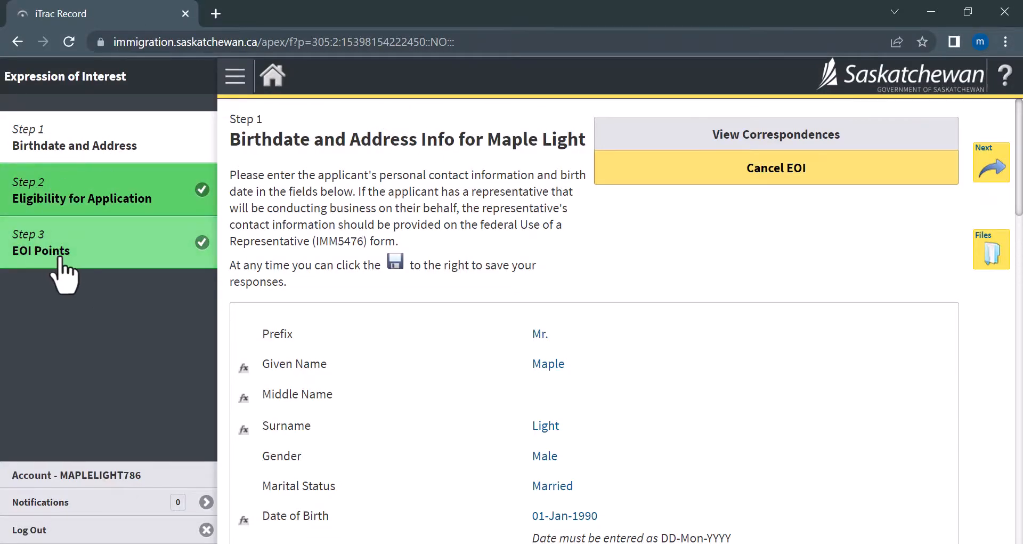
pyautogui.click(47, 257)
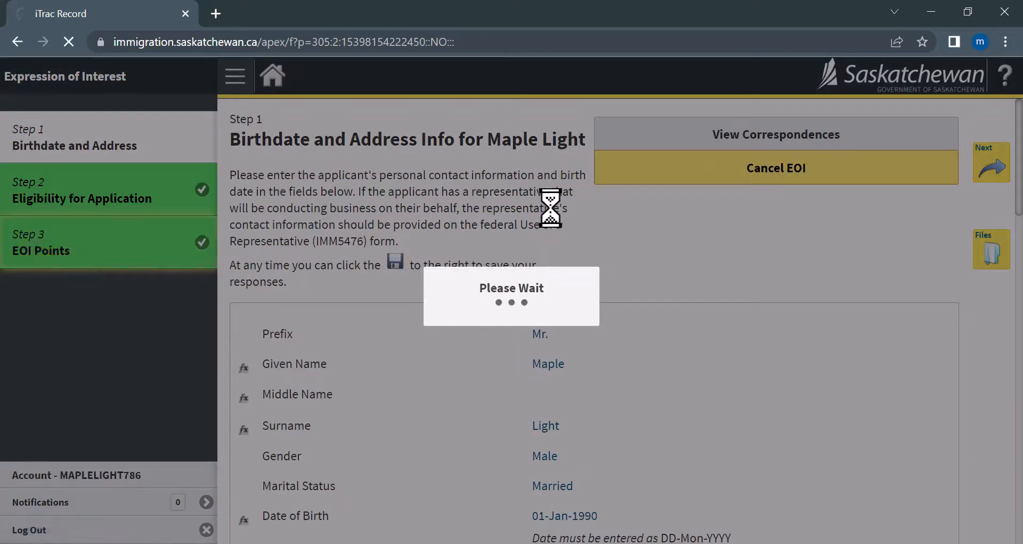